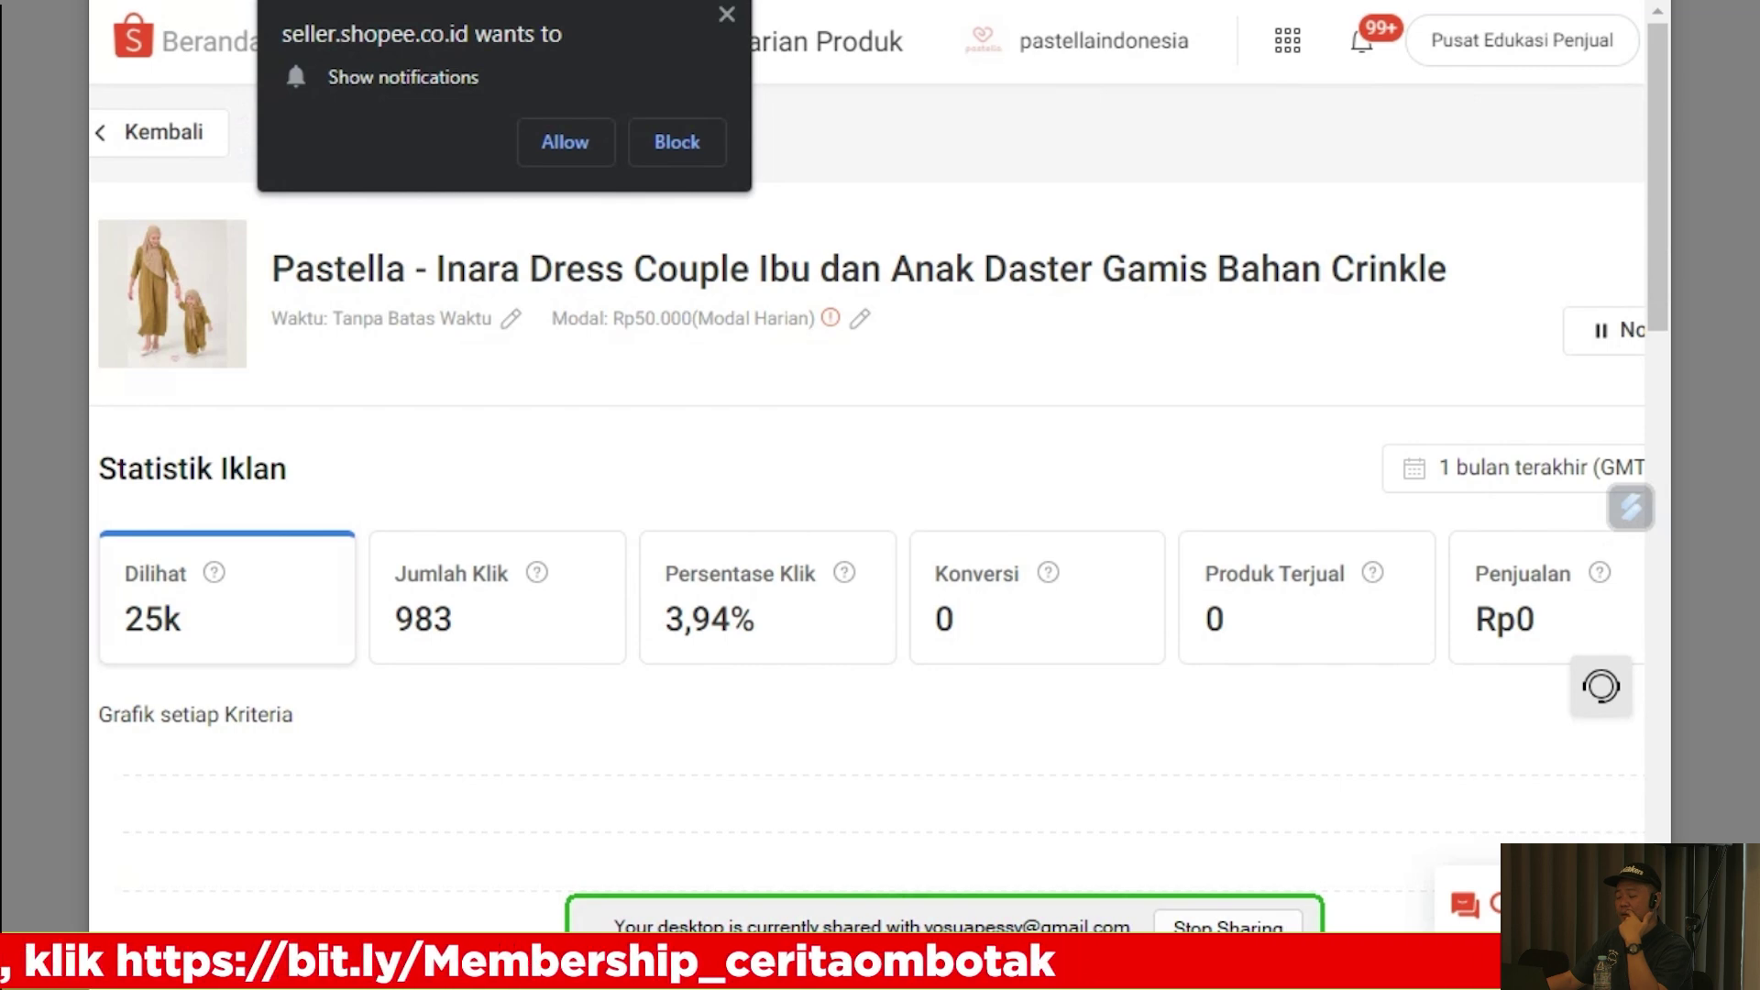
- Open the Seller Centre home page (Beranda) in a separate browser tab and switch to it
key("ctrl+w")
scroll(867, 509, "up", 5)
right_click(230, 56)
left_click(306, 83)
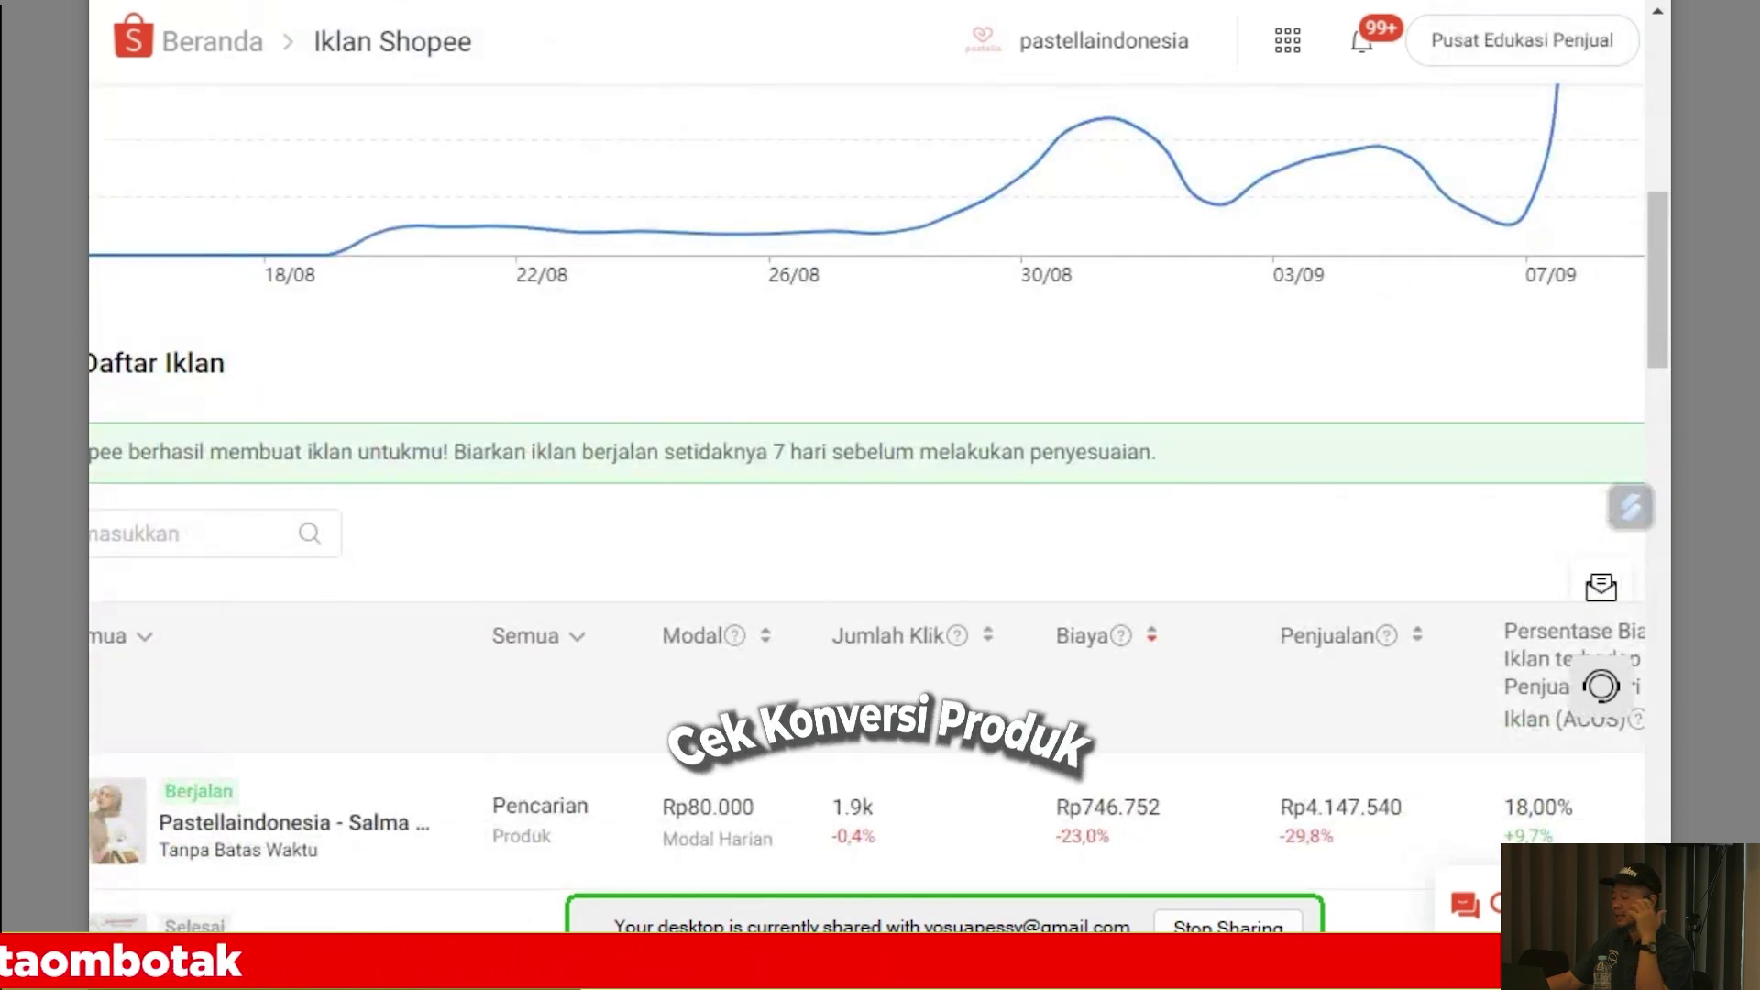
key("ctrl+Tab")
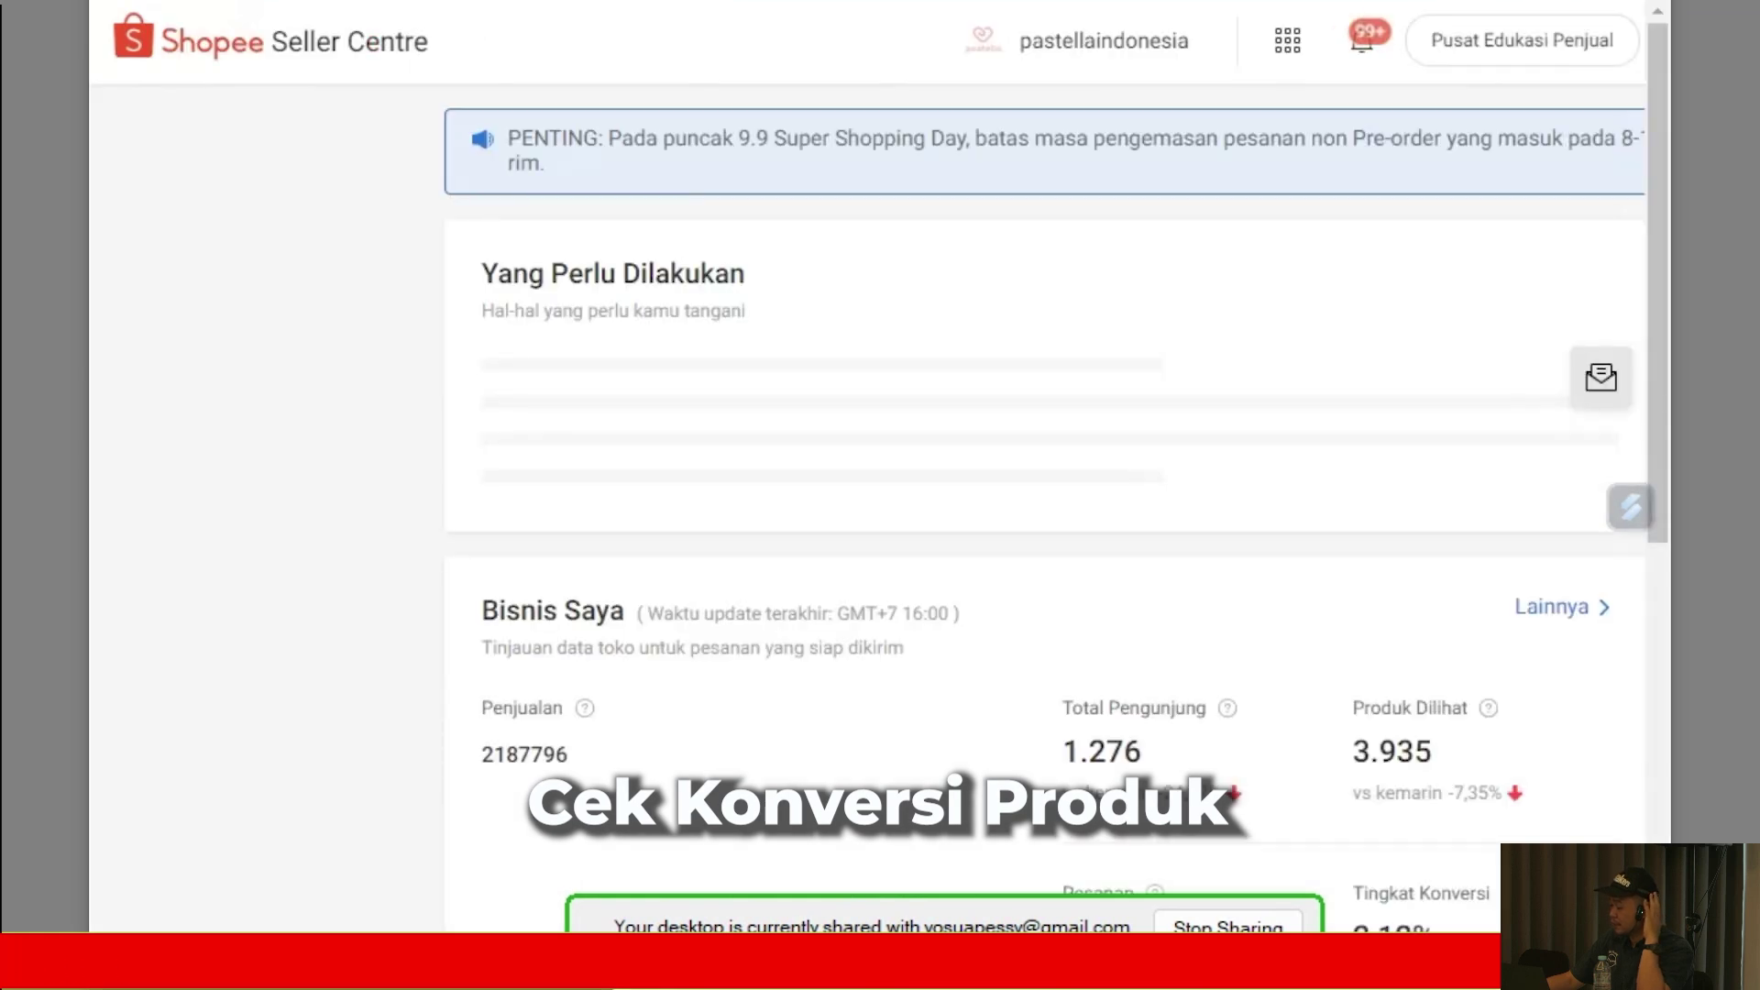
- Open the Performa Produk report in the Produk section of Bisnis Saya
scroll(1046, 550, "down", 4)
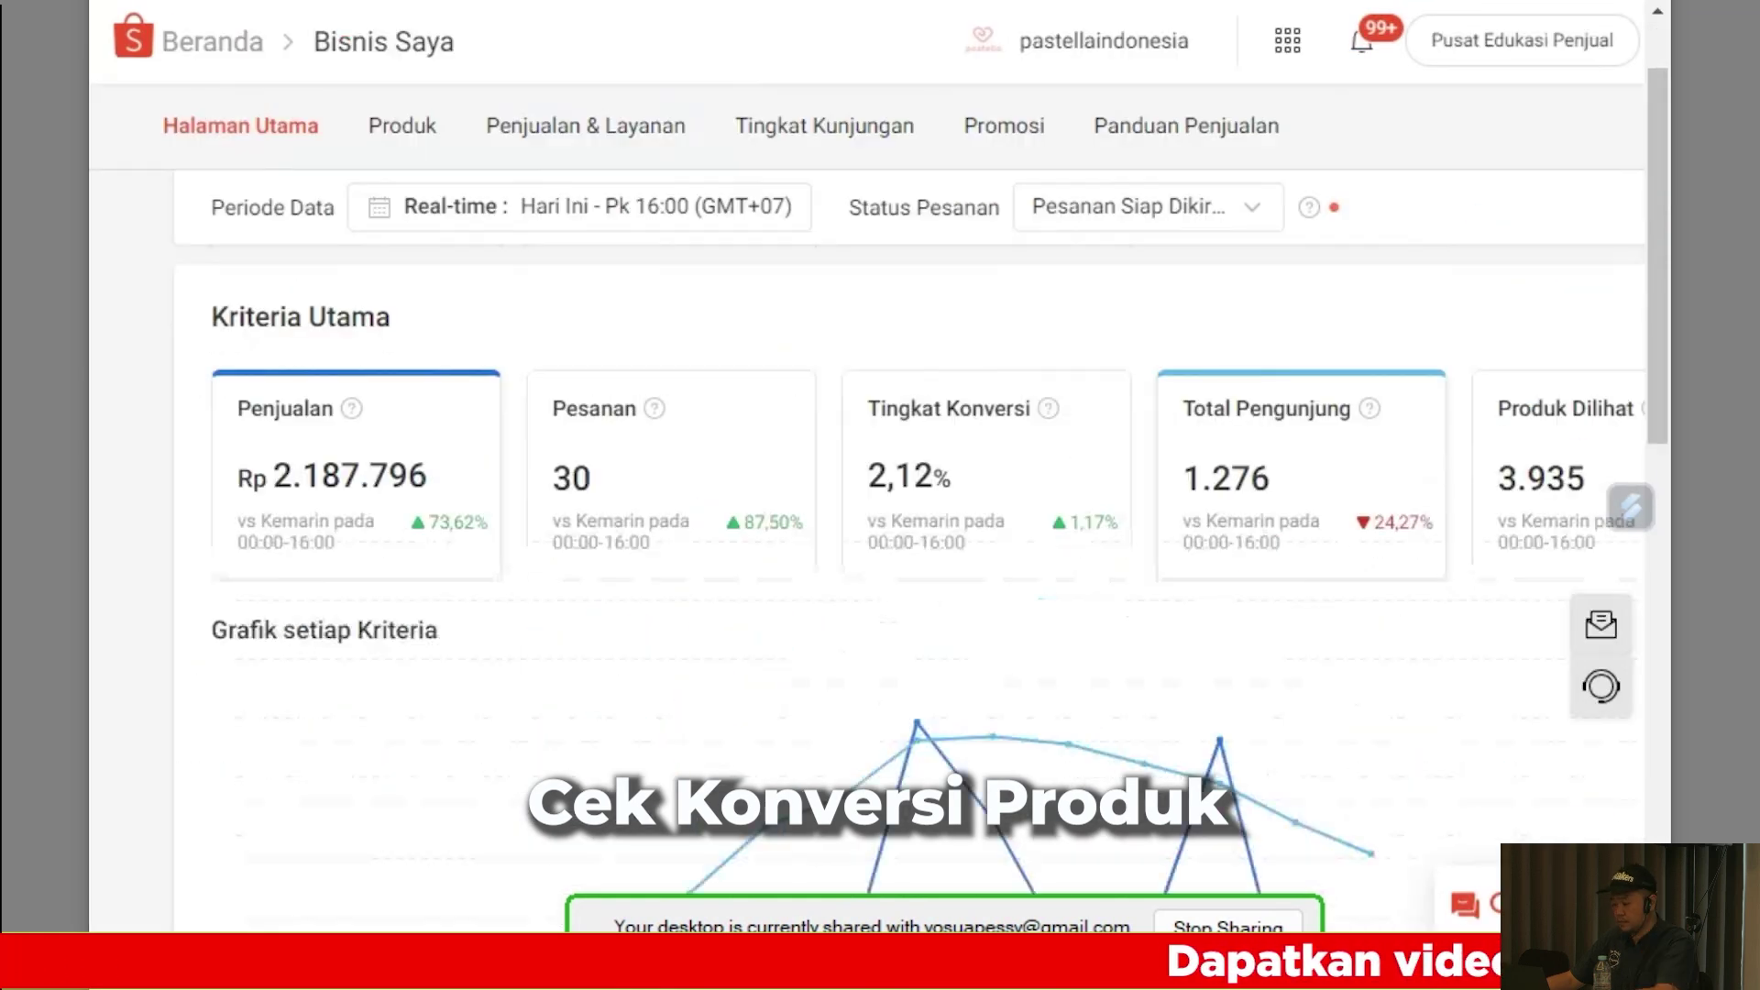
scroll(880, 512, "up", 2)
left_click(401, 211)
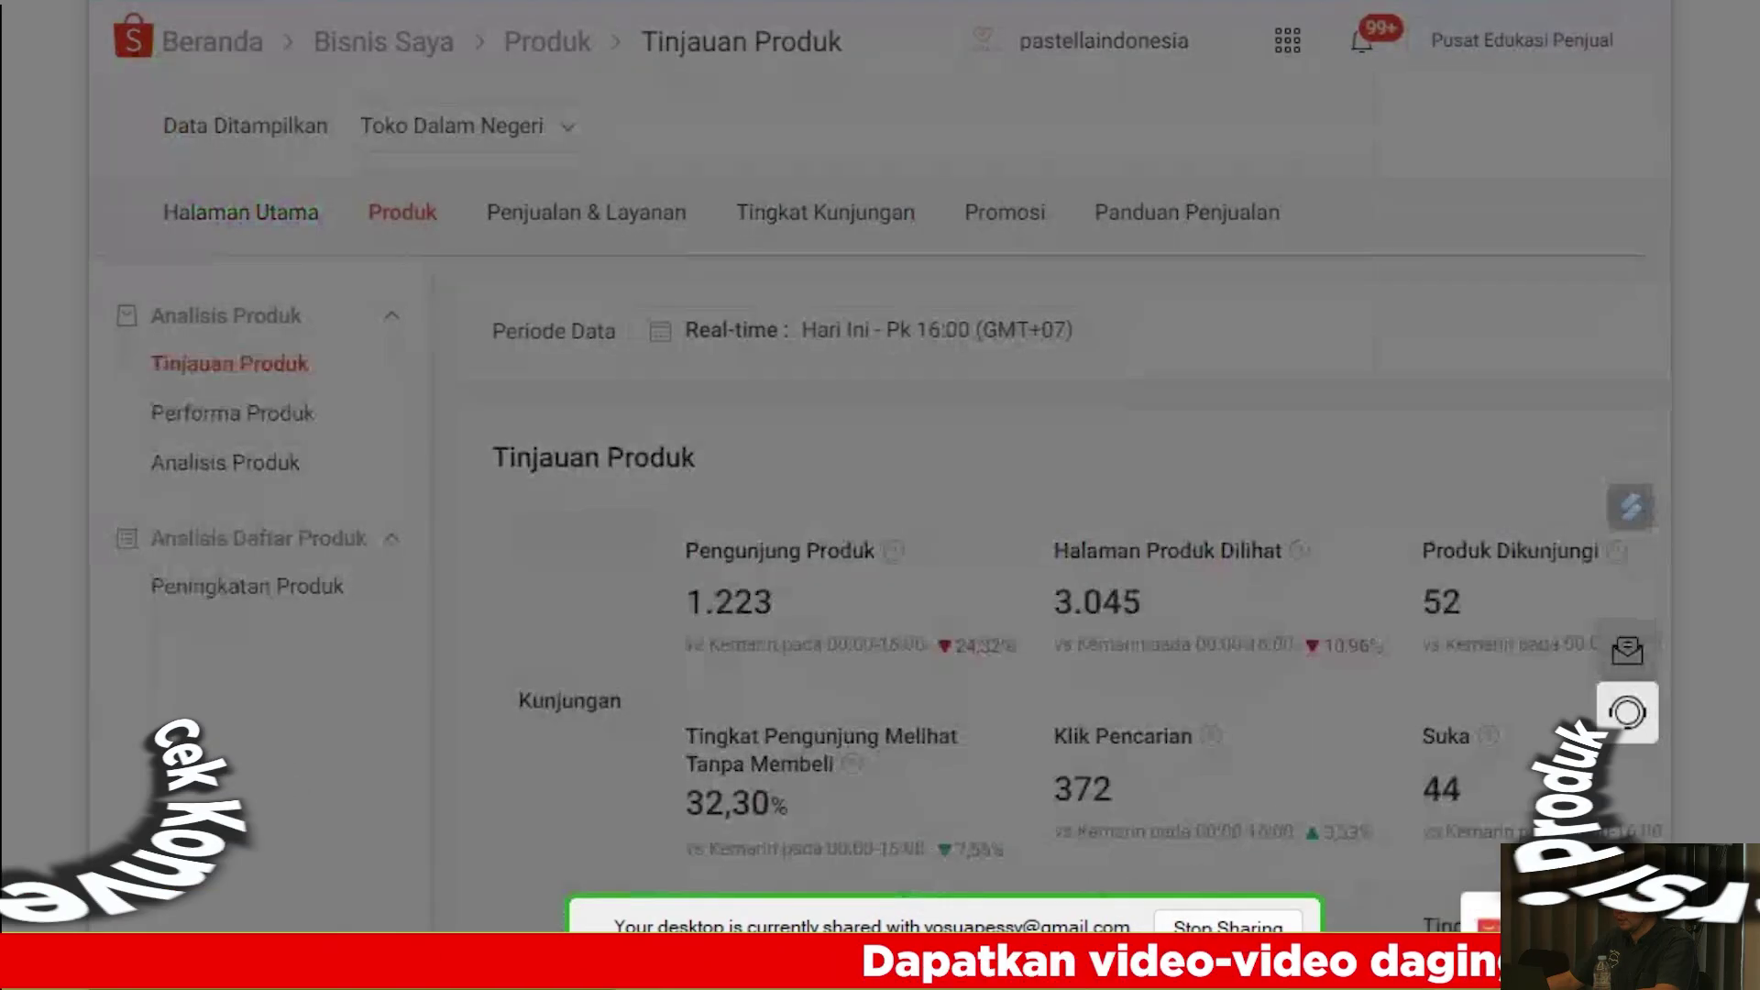
left_click(1283, 564)
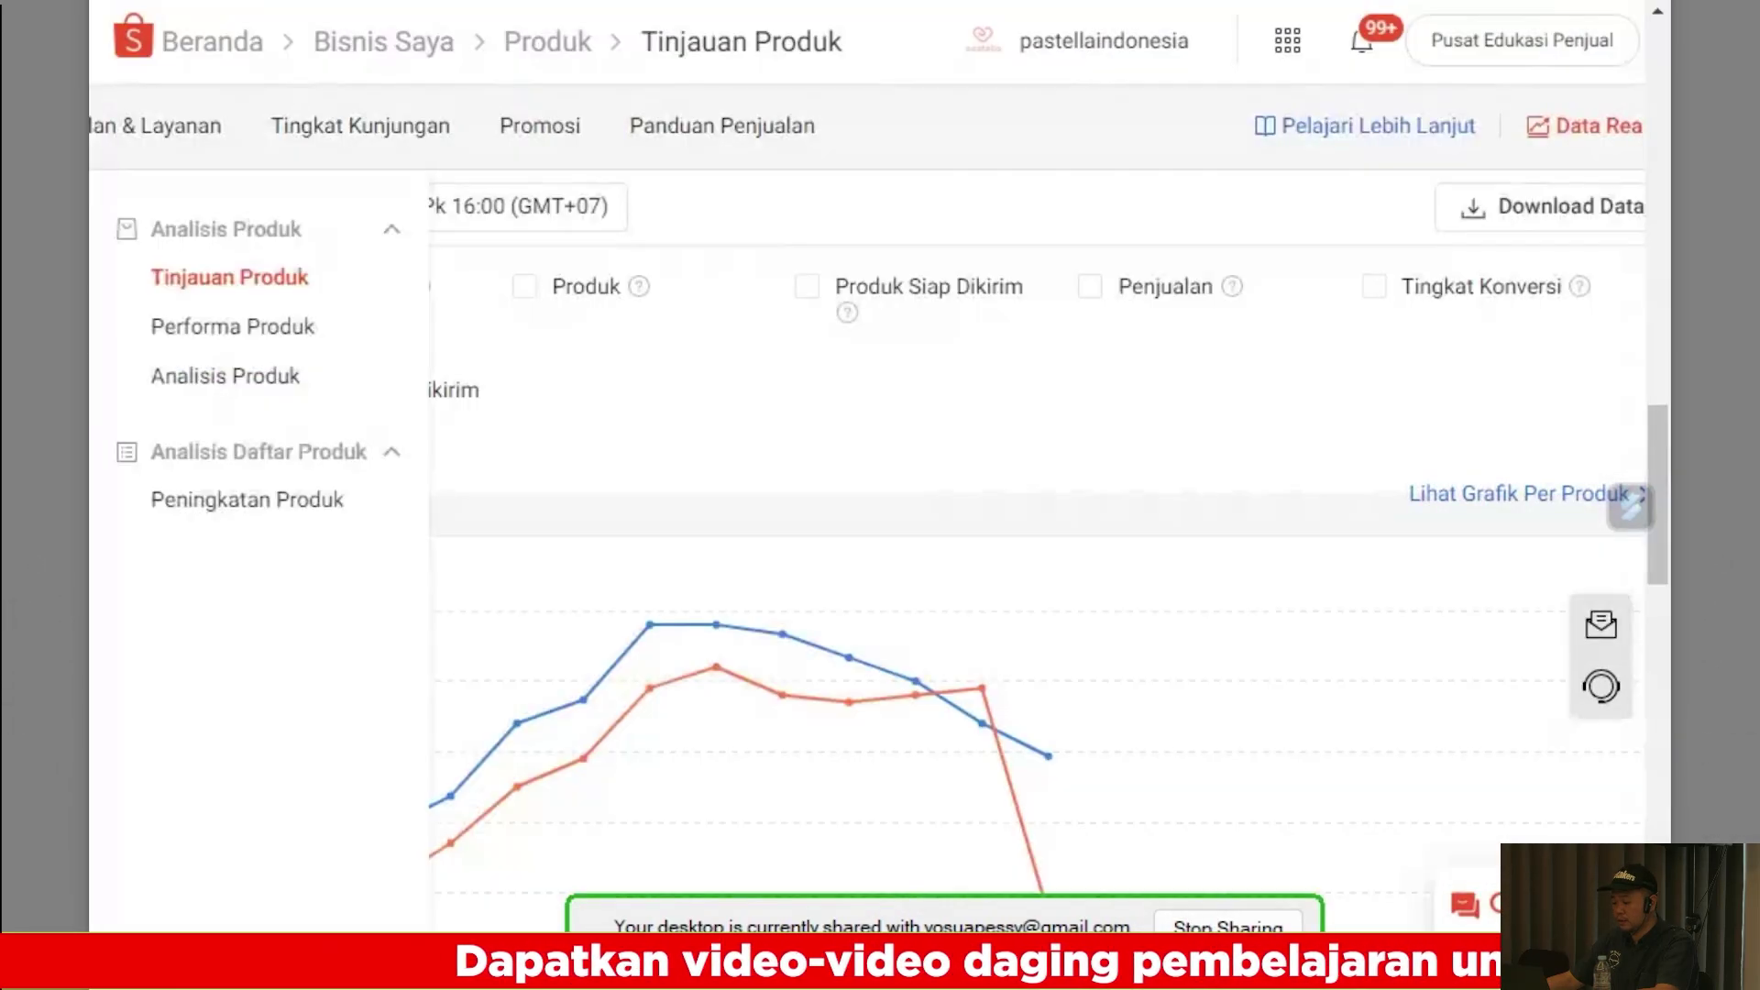
left_click(233, 326)
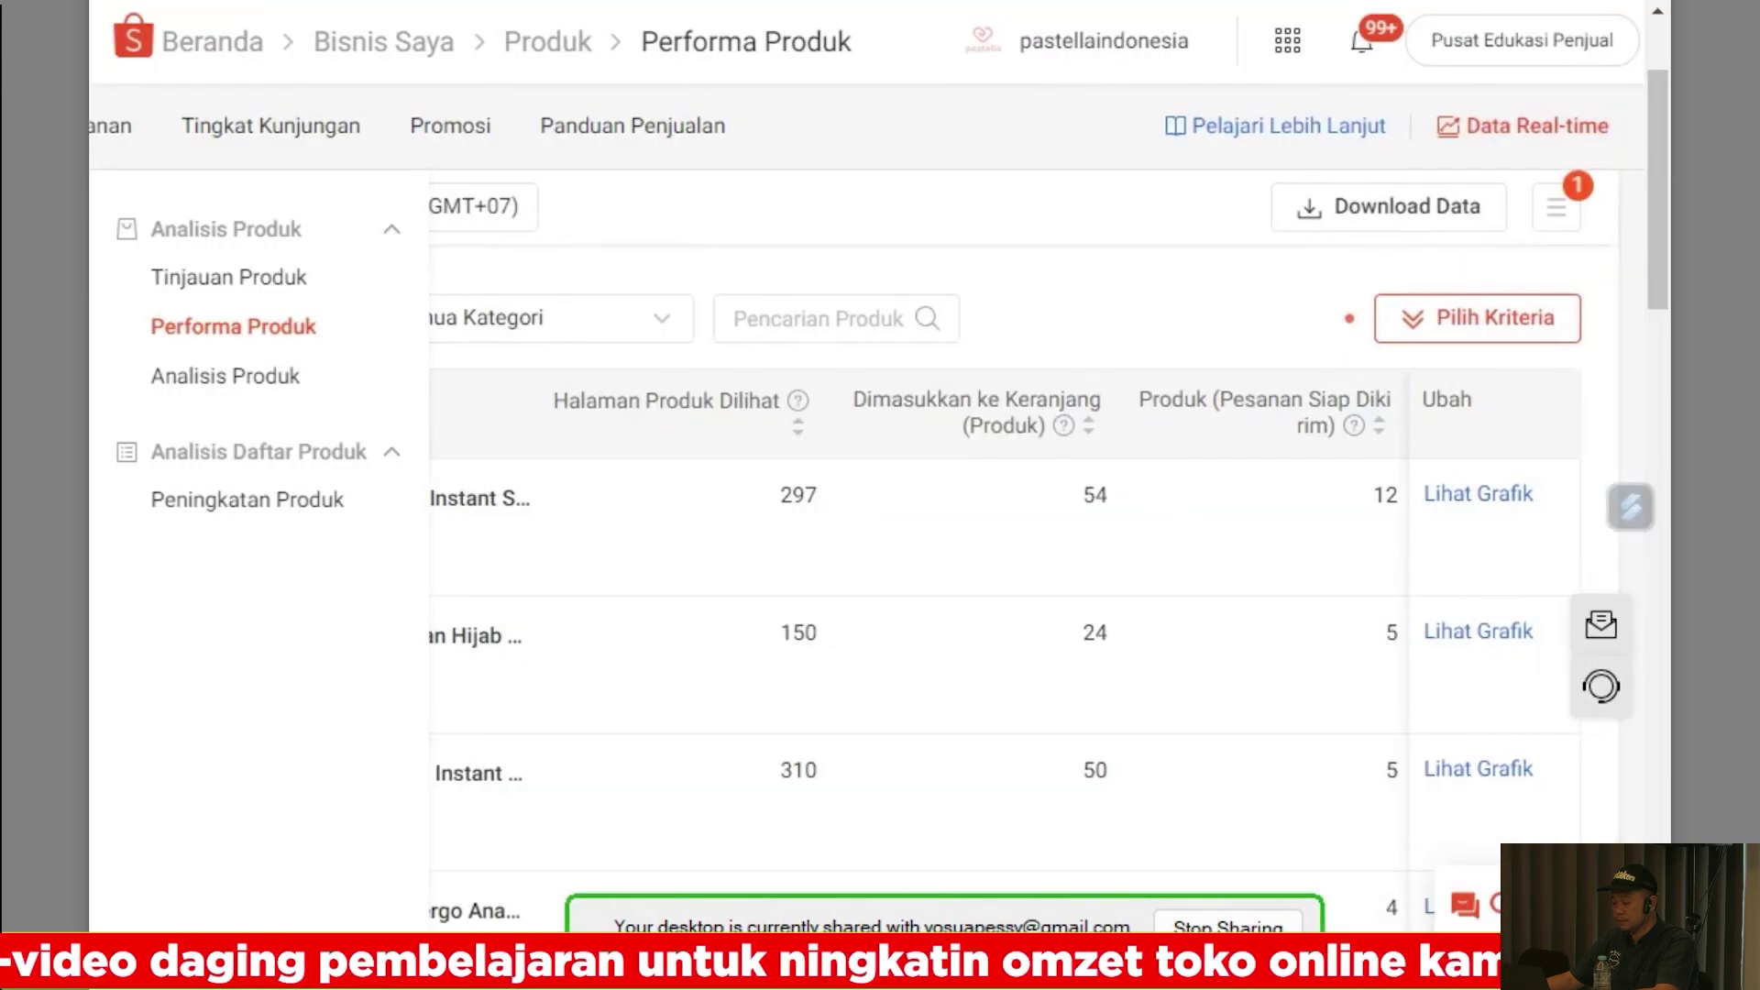
- In the report's criteria, deselect Produk and Penjualan for Pesanan Siap Dikirim, and Produk for Tambah ke Keranjang
scroll(1036, 551, "up", 3)
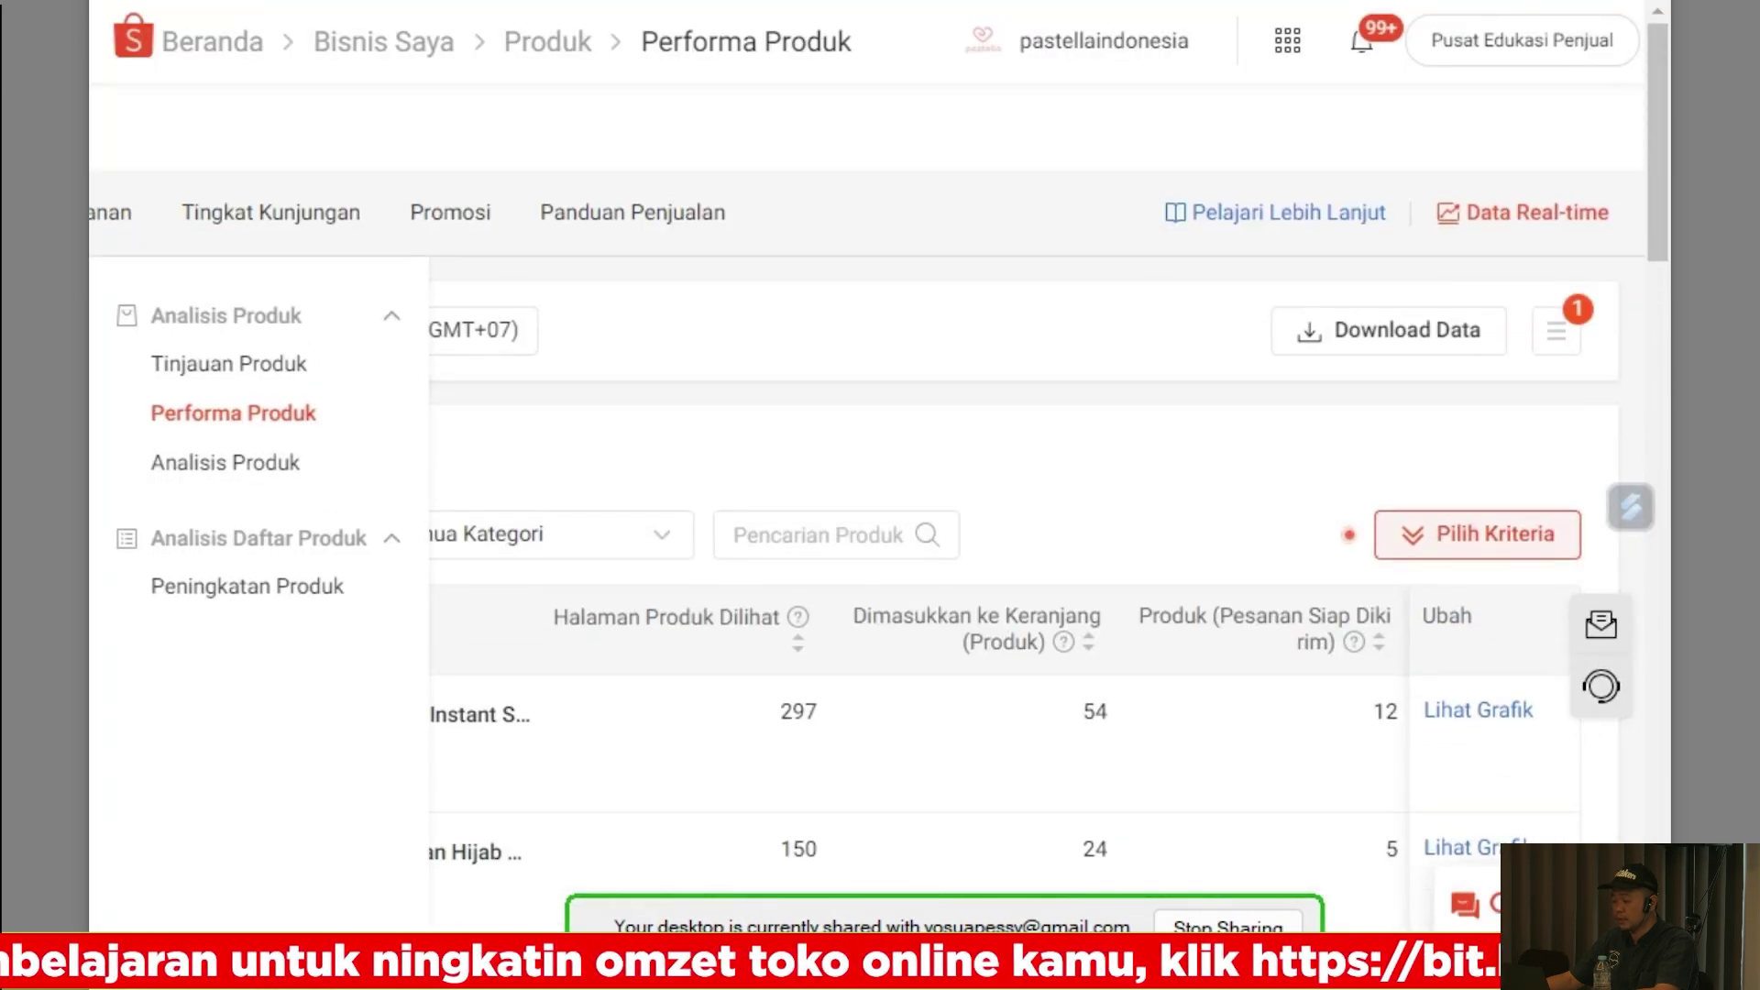
left_click(1475, 533)
scroll(1476, 533, "down", 1)
scroll(1008, 551, "down", 5)
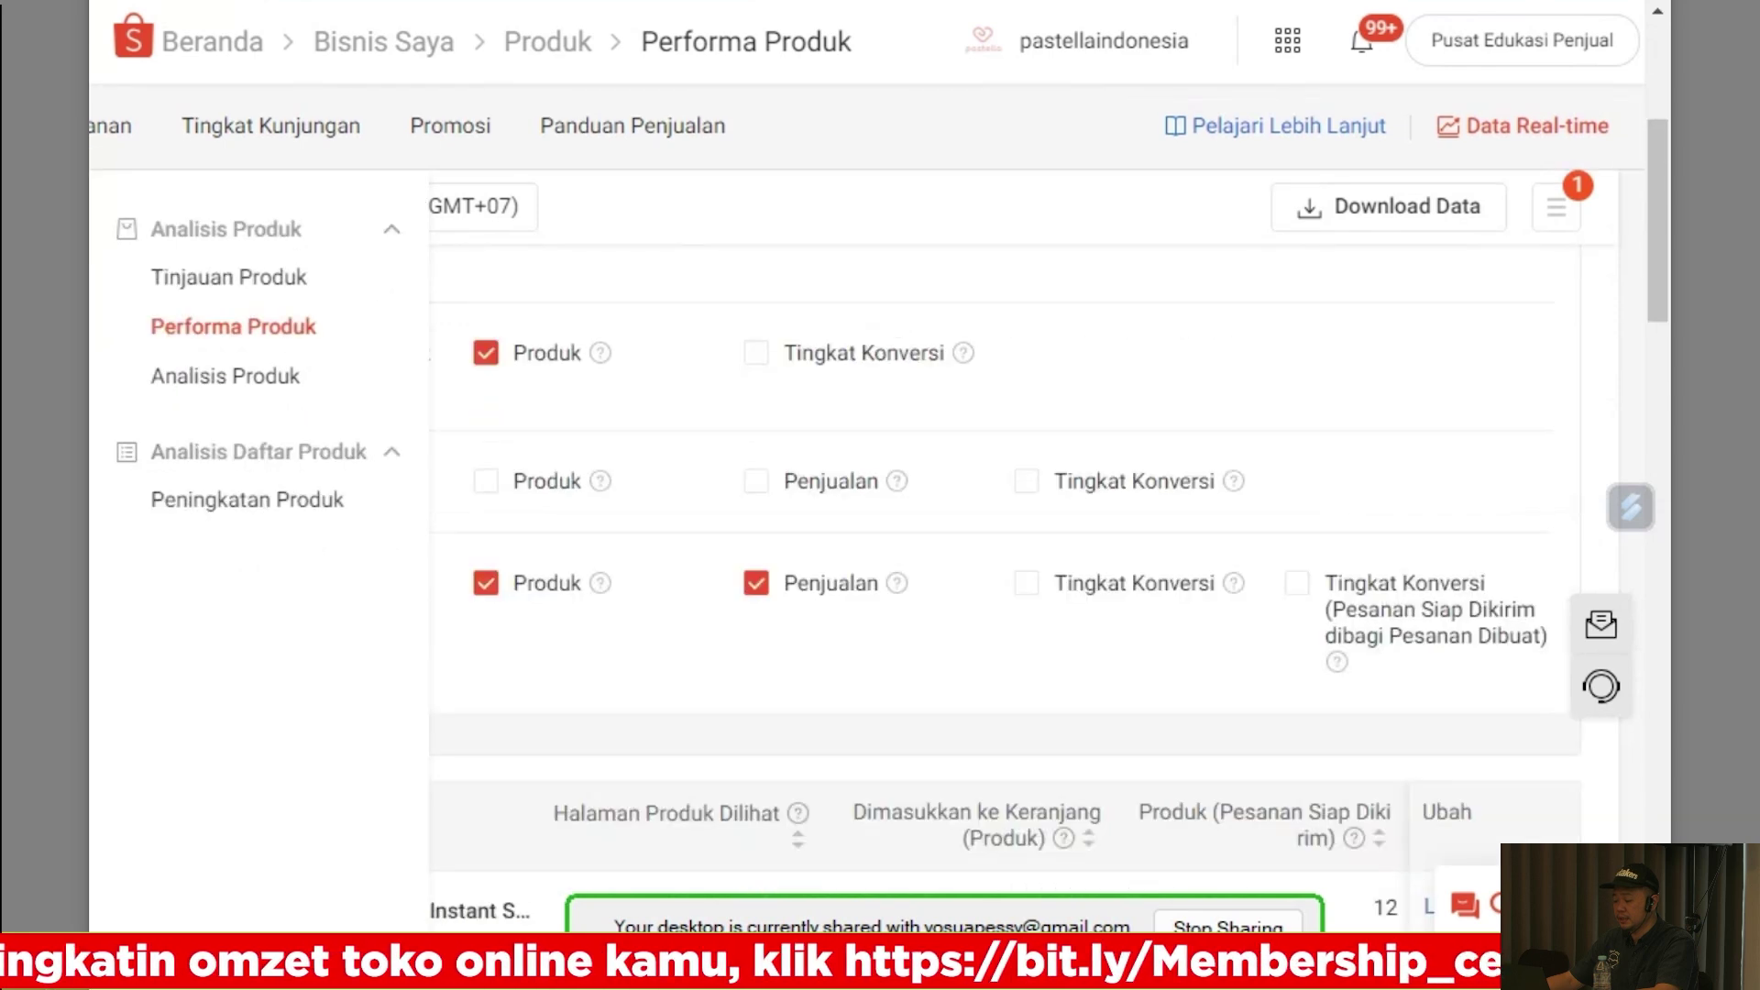
scroll(1008, 458, "left", 6)
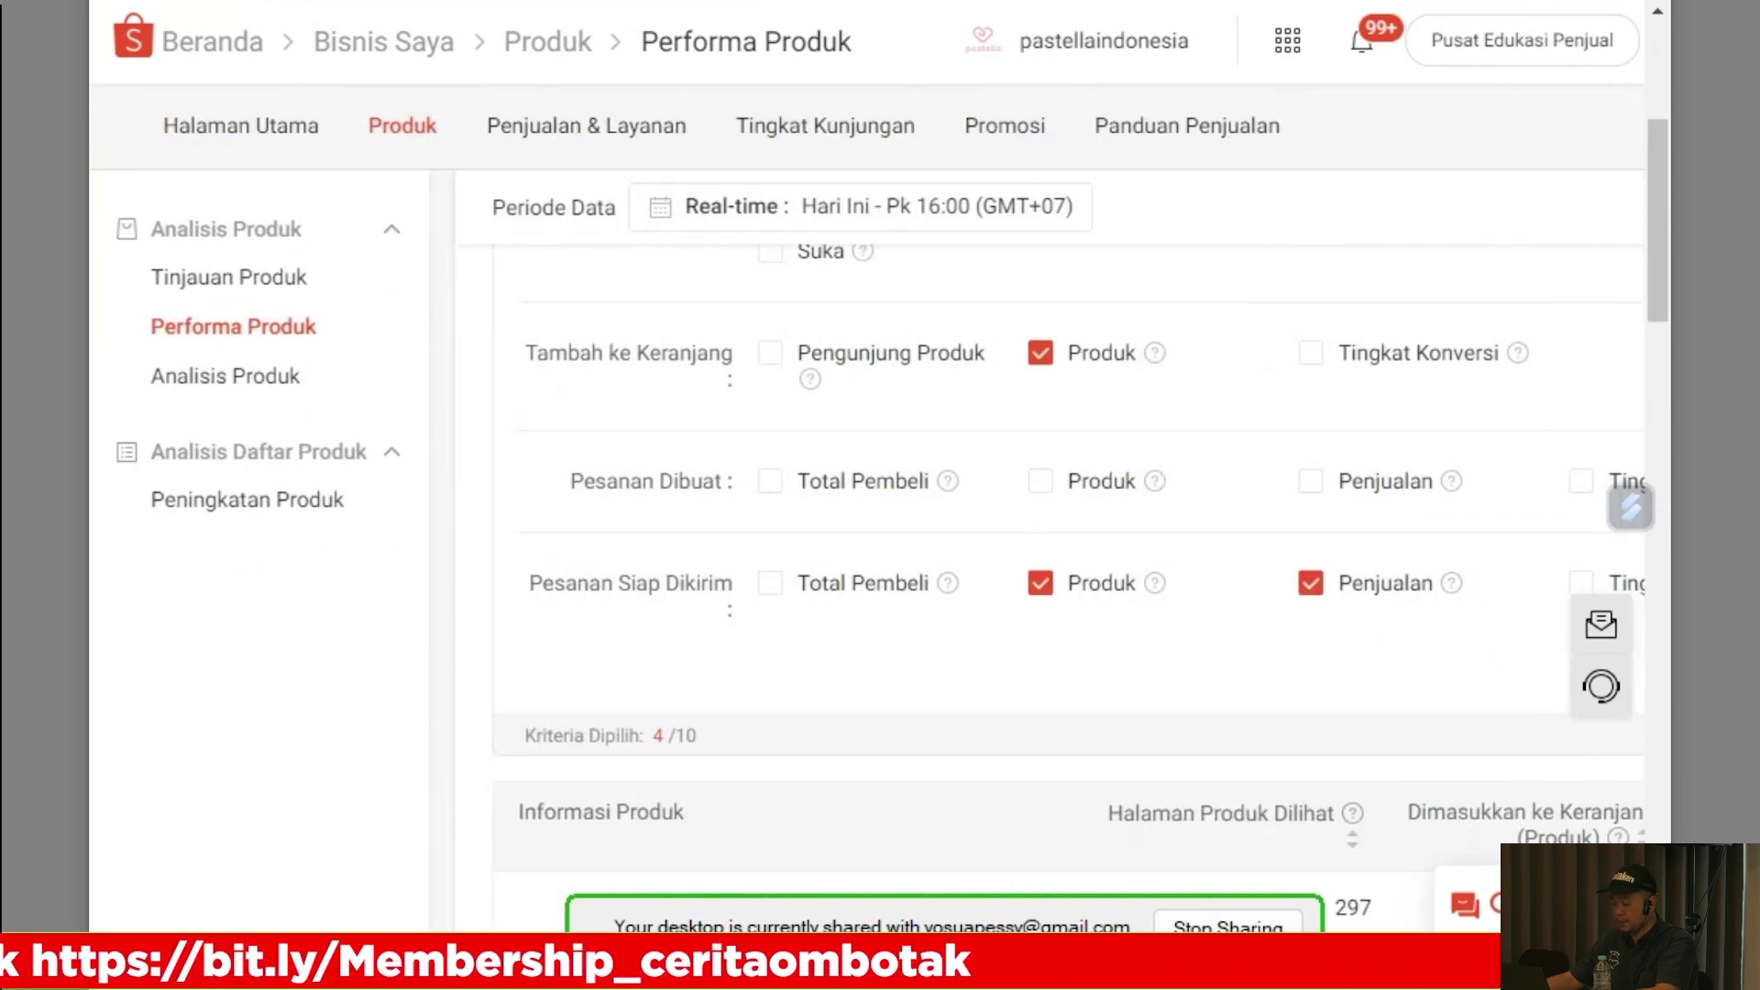
left_click(1041, 584)
left_click(1311, 584)
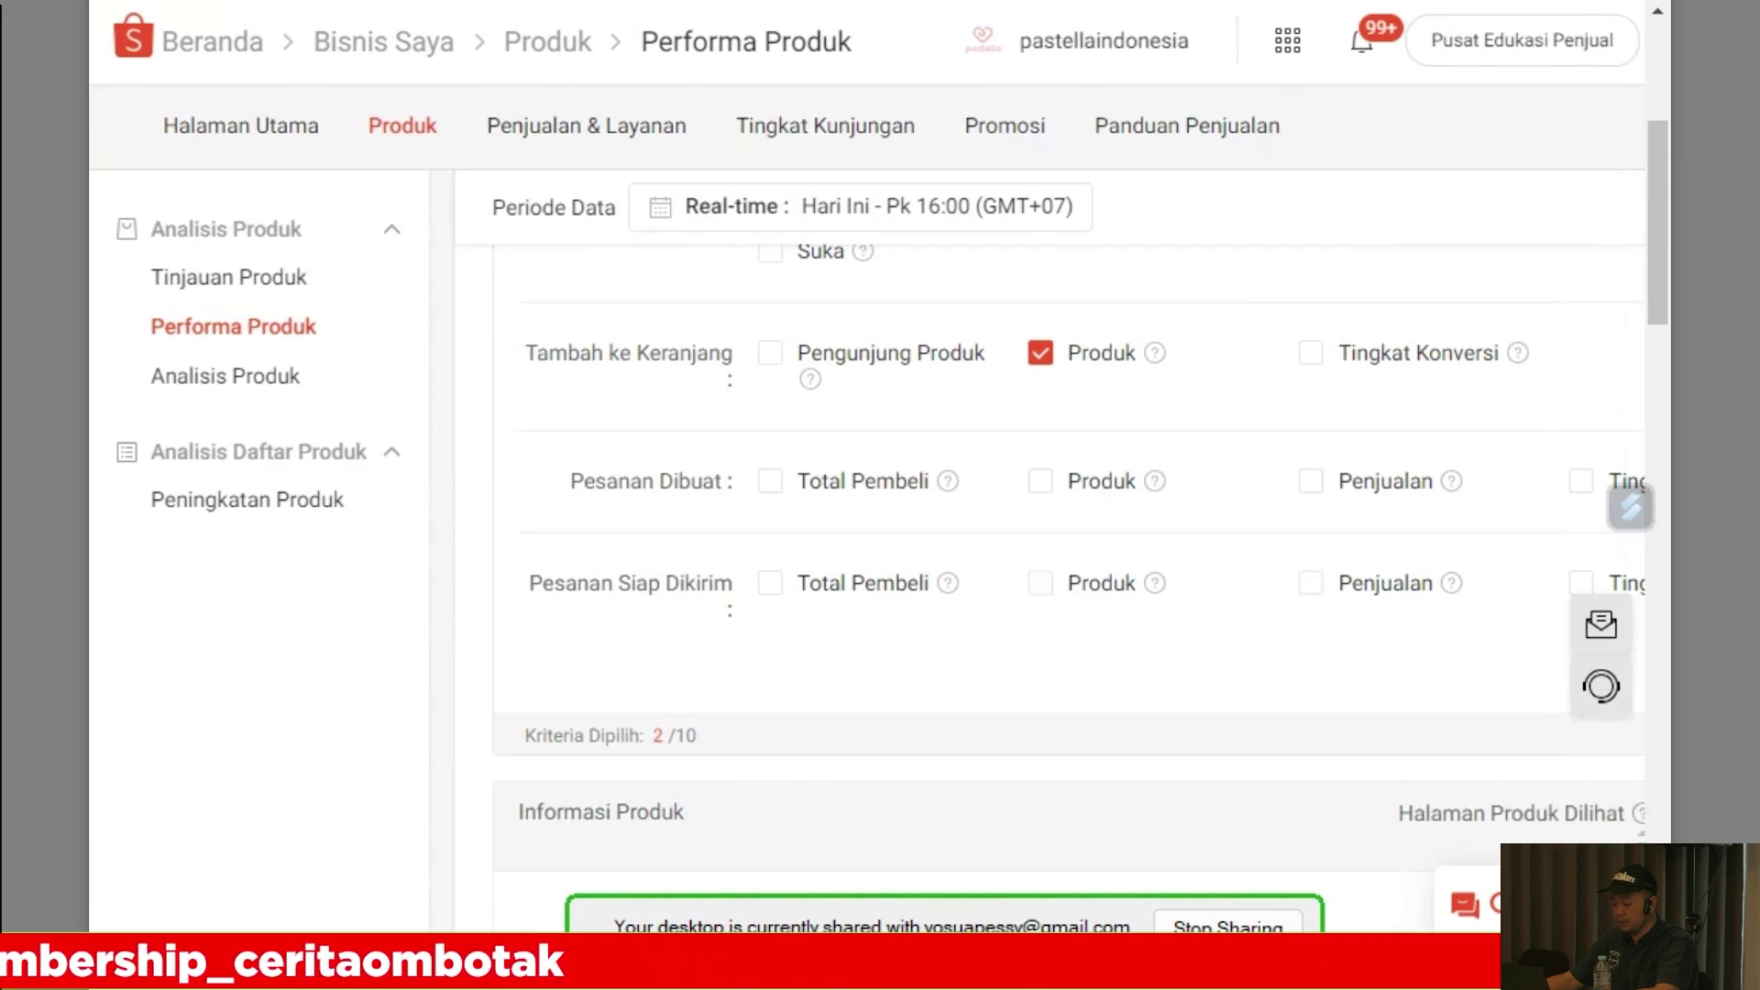
scroll(1036, 497, "right", 3)
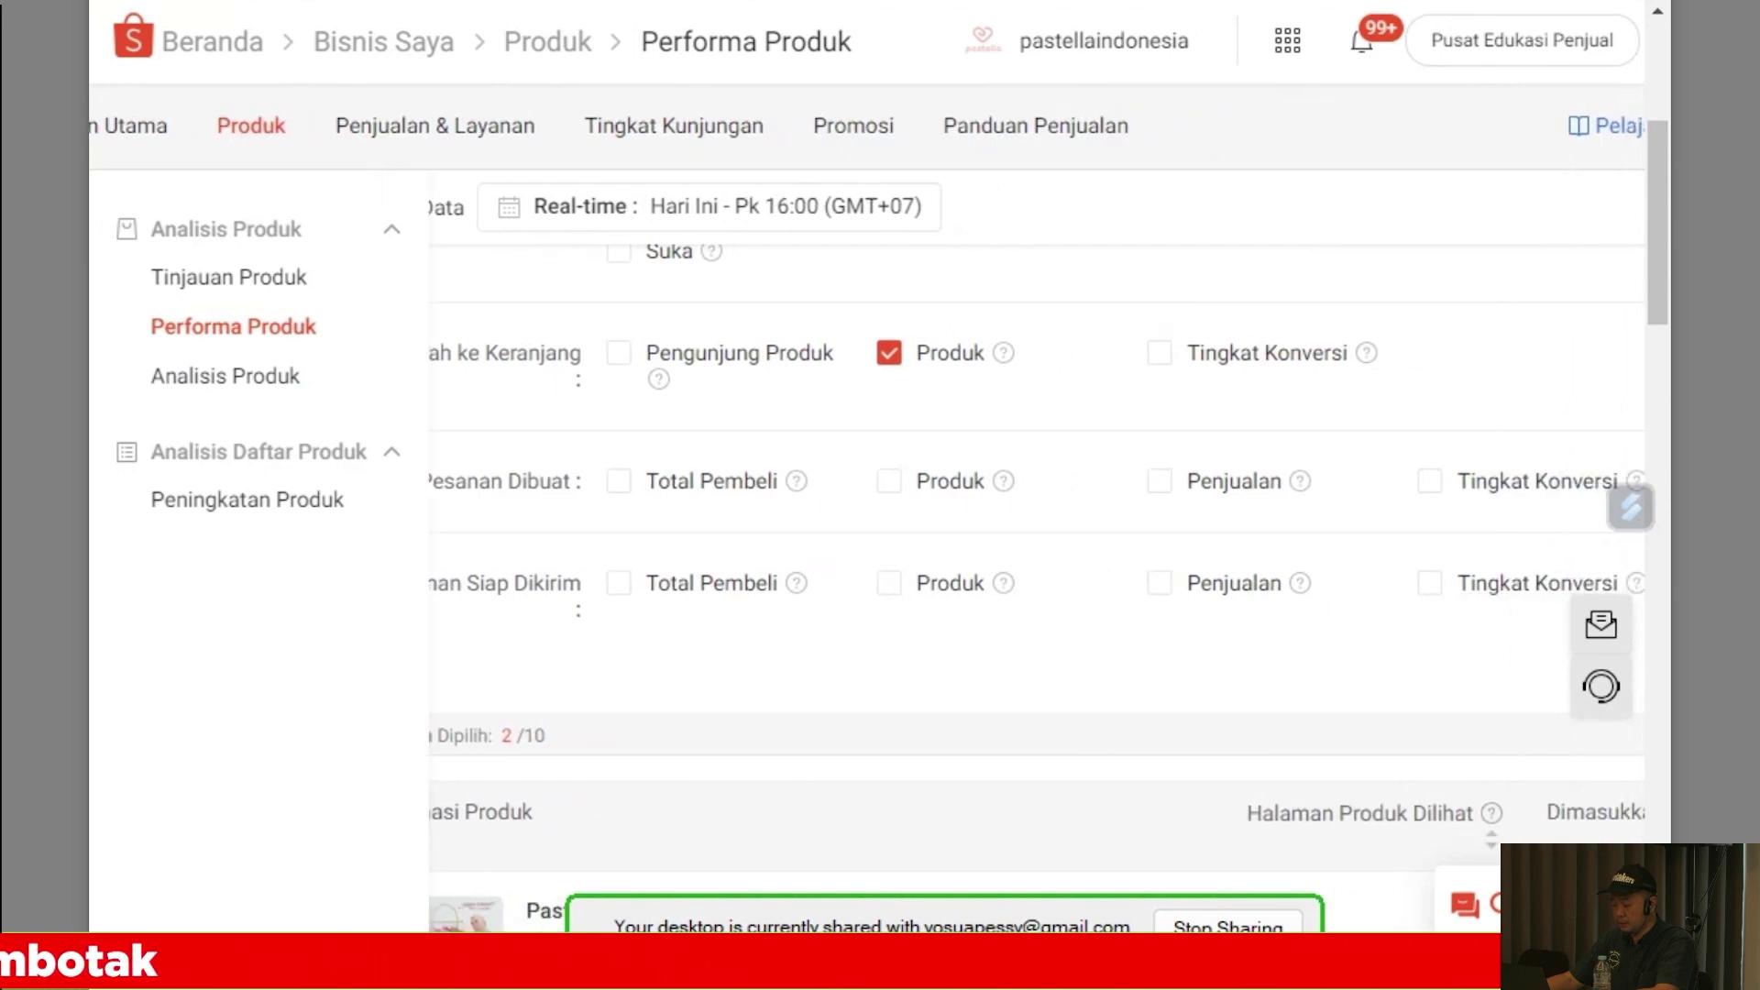
scroll(1035, 495, "left", 2)
left_click(1041, 353)
- Add Tingkat Konversi and Penjualan for Pesanan Siap Dikirim to the report's criteria and collapse the criteria selection
scroll(1036, 495, "right", 6)
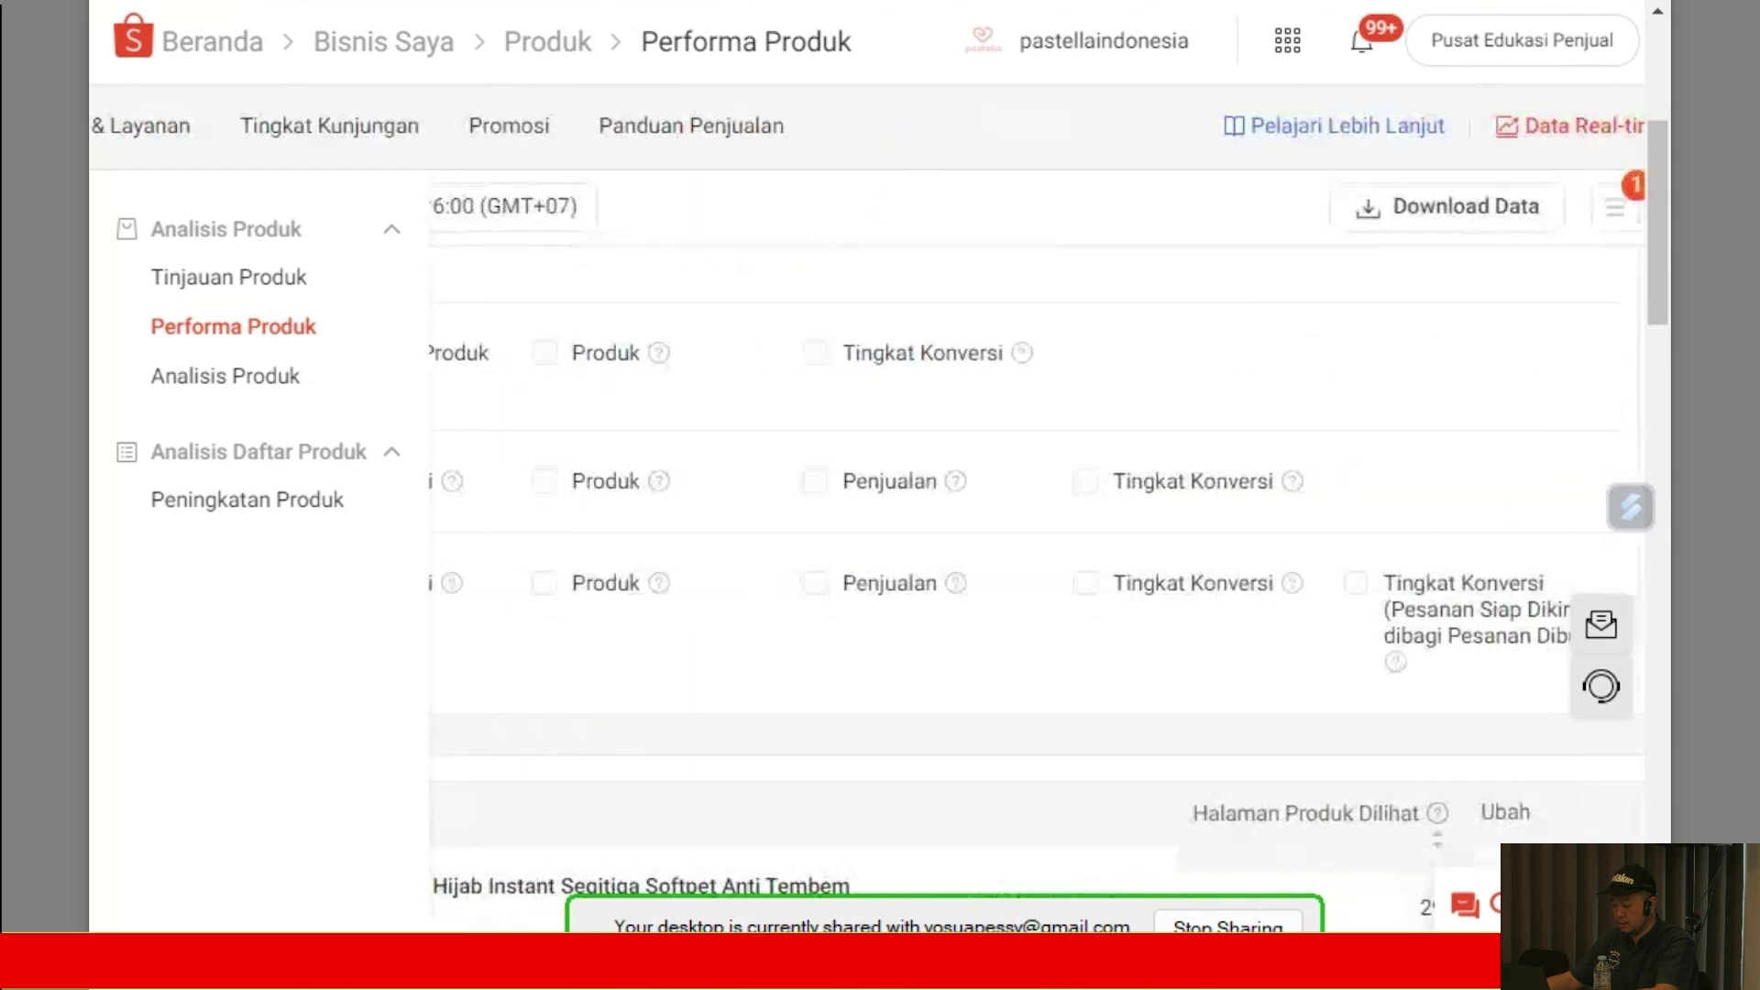
left_click(1028, 583)
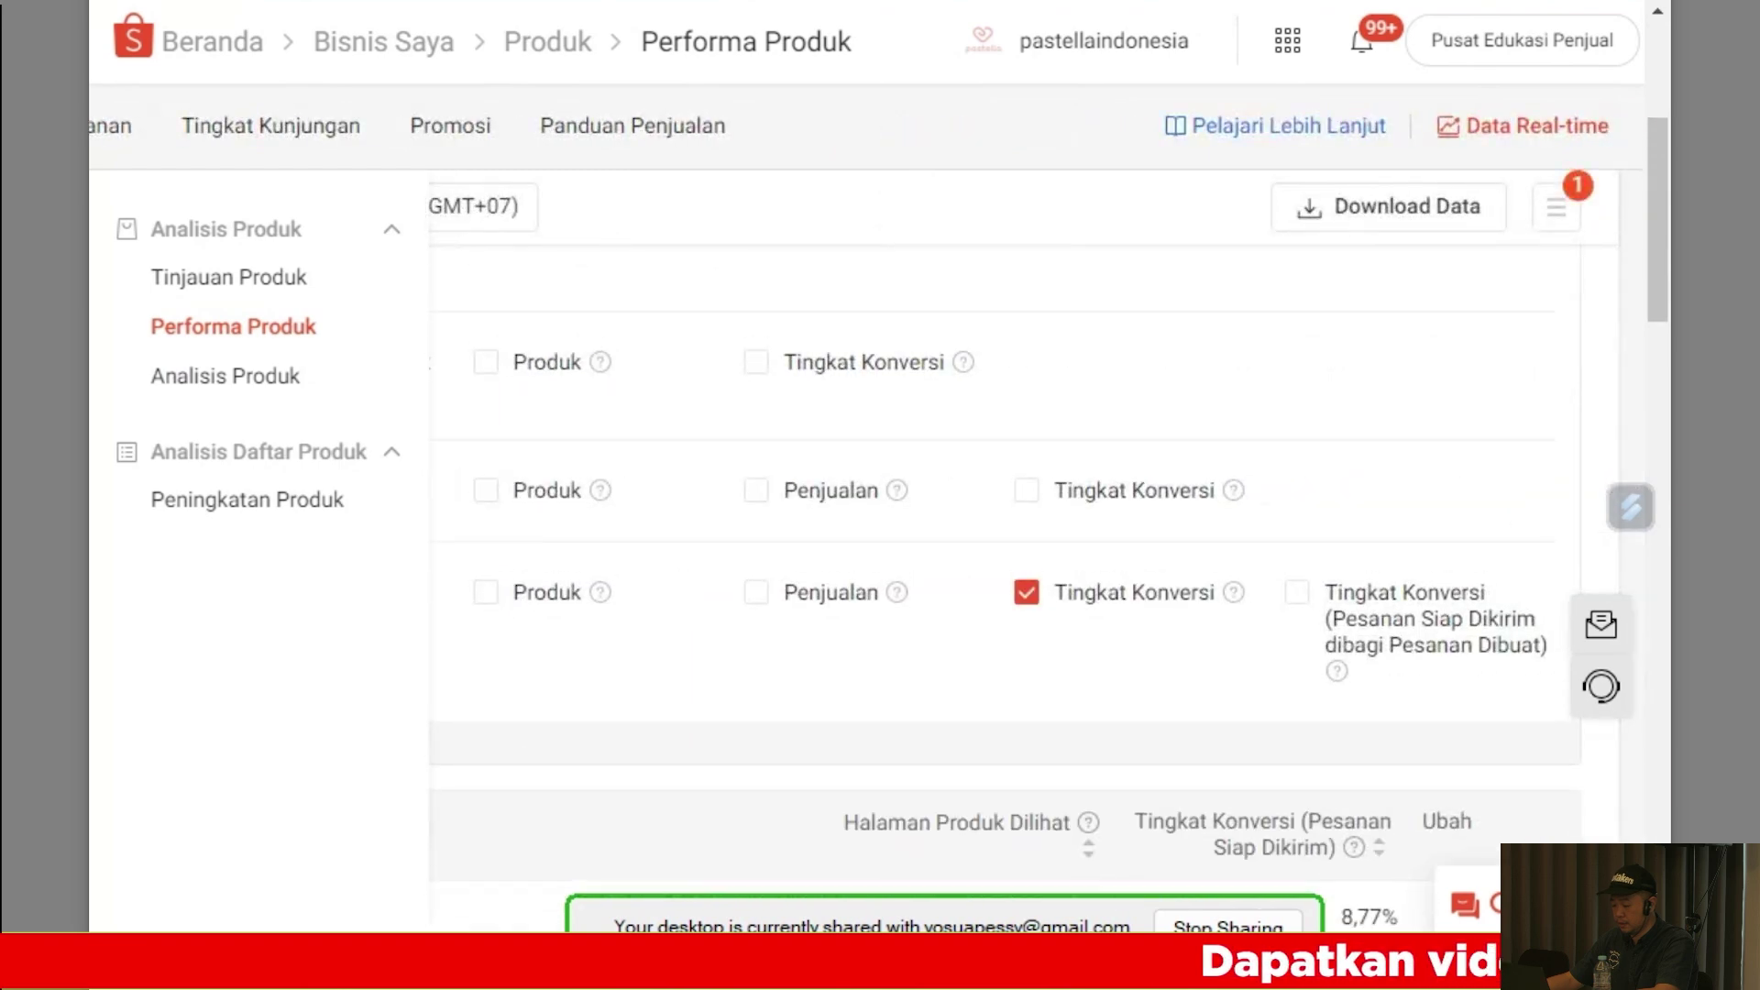
scroll(1028, 583, "up", 5)
scroll(1009, 551, "down", 3)
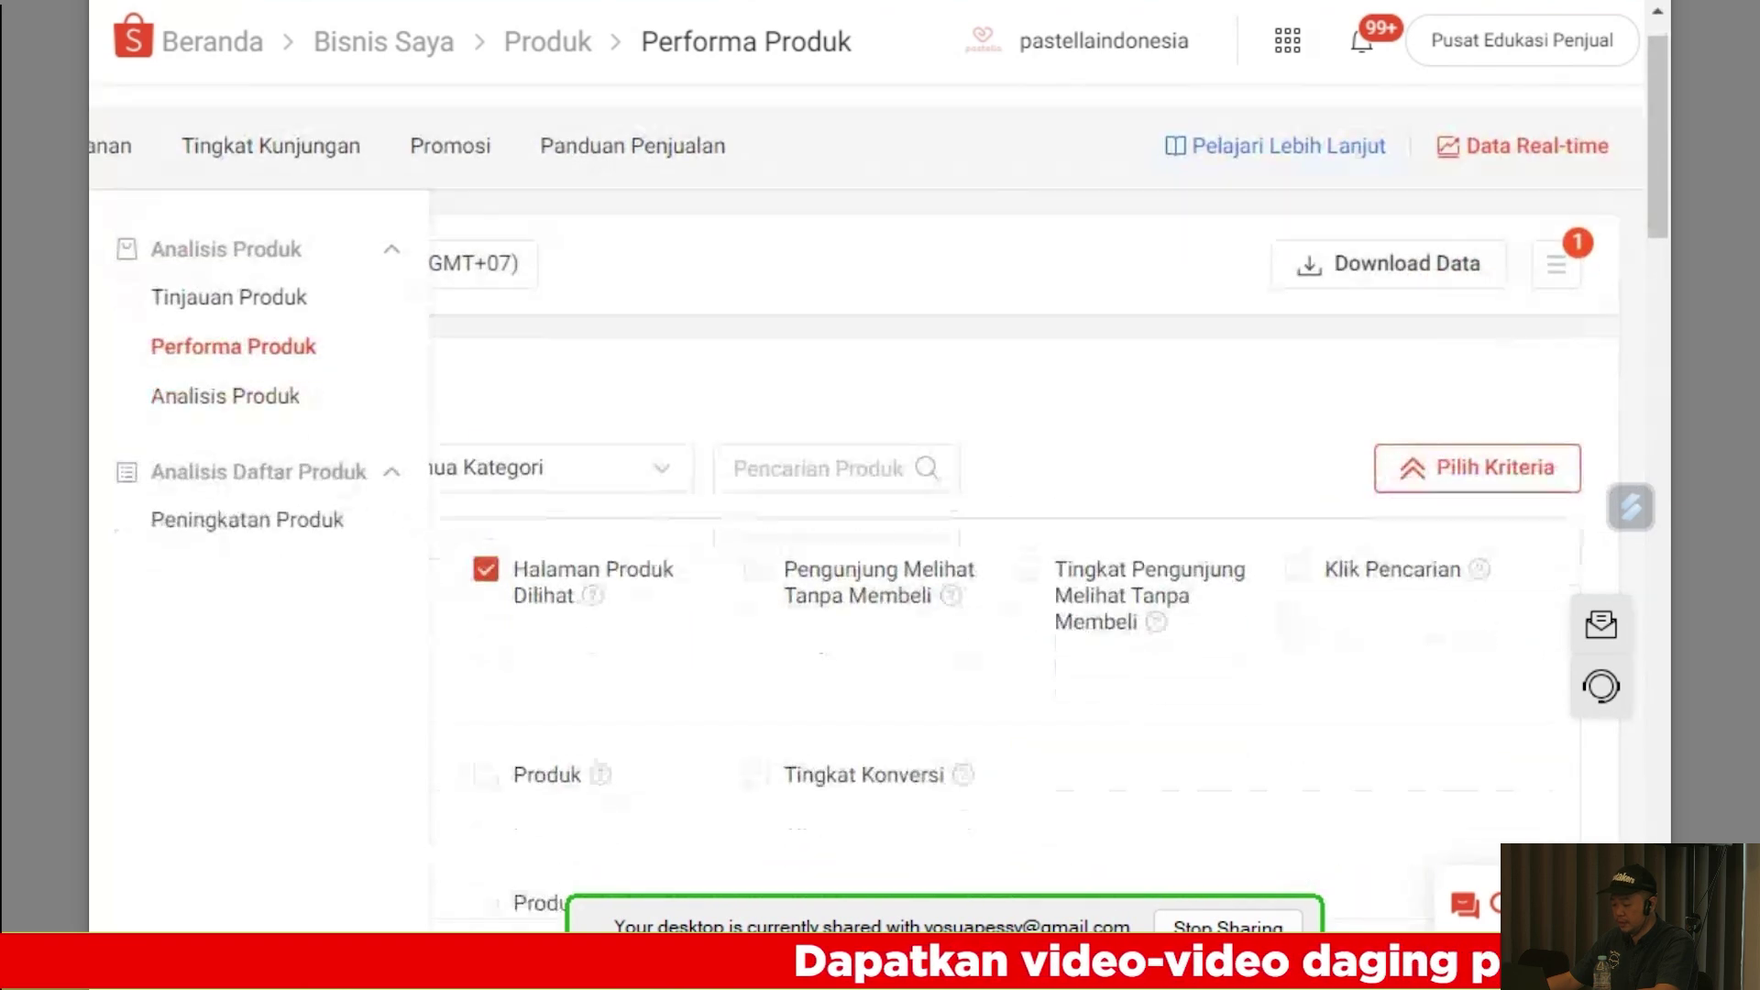
scroll(1035, 496, "left", 6)
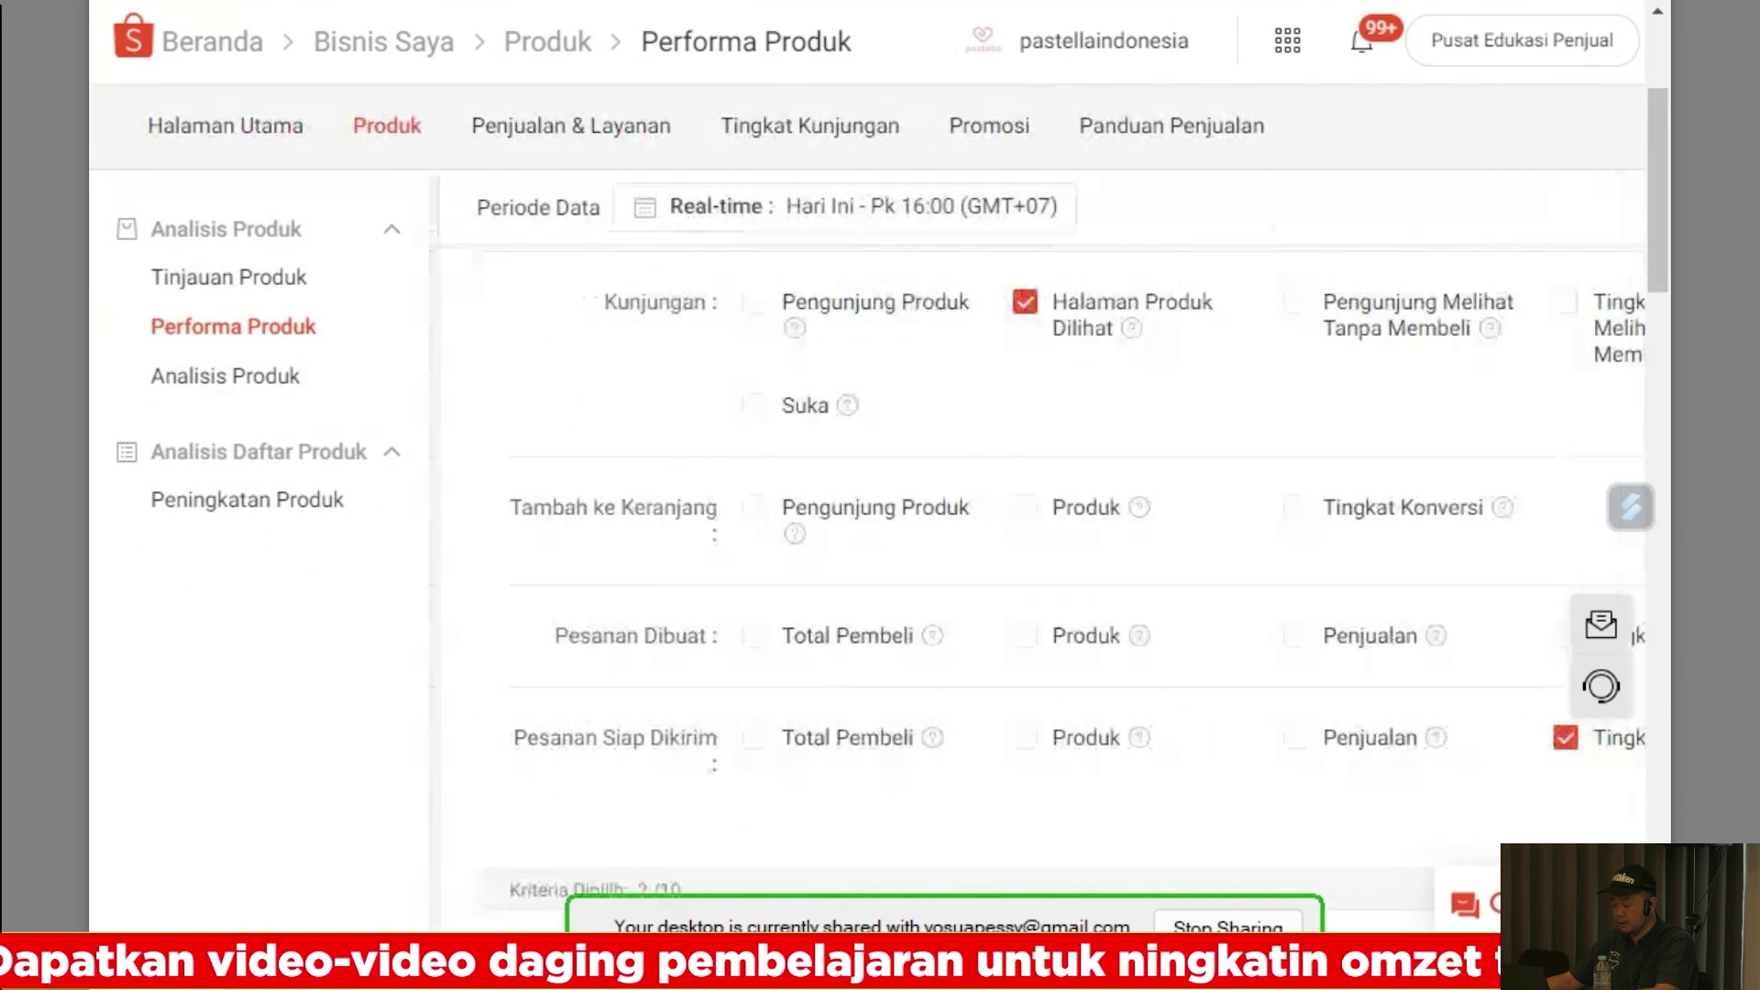
left_click(1296, 738)
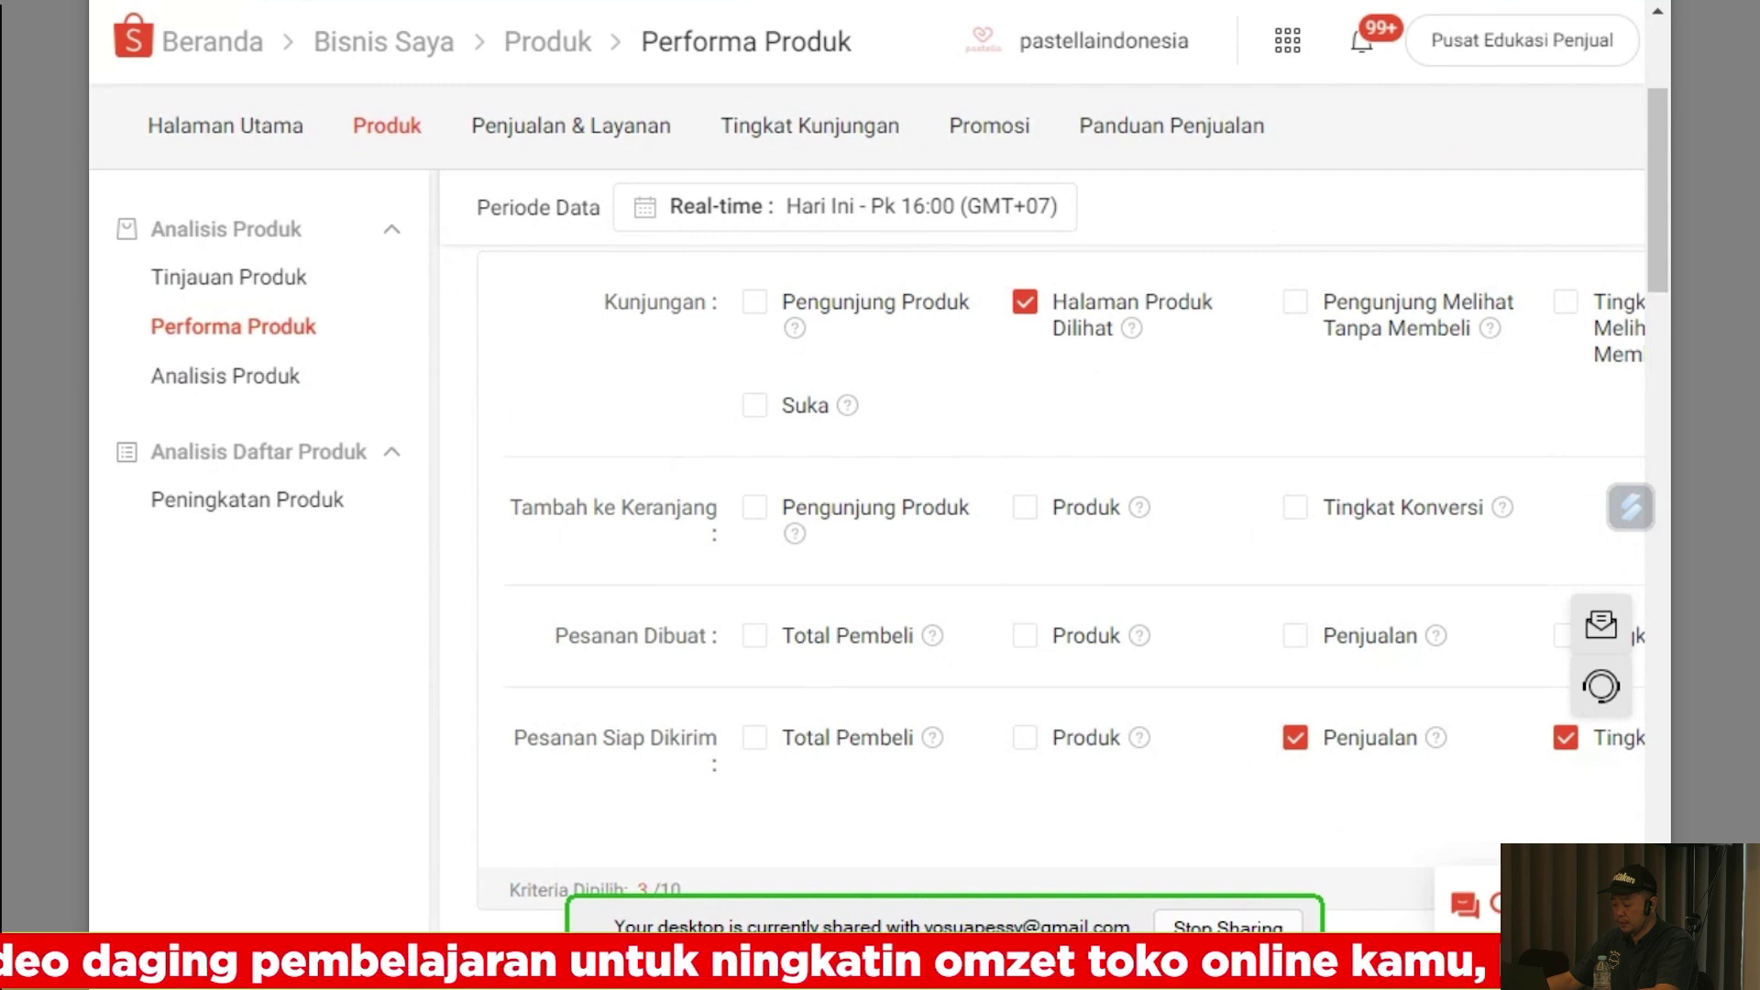
scroll(1035, 513, "right", 6)
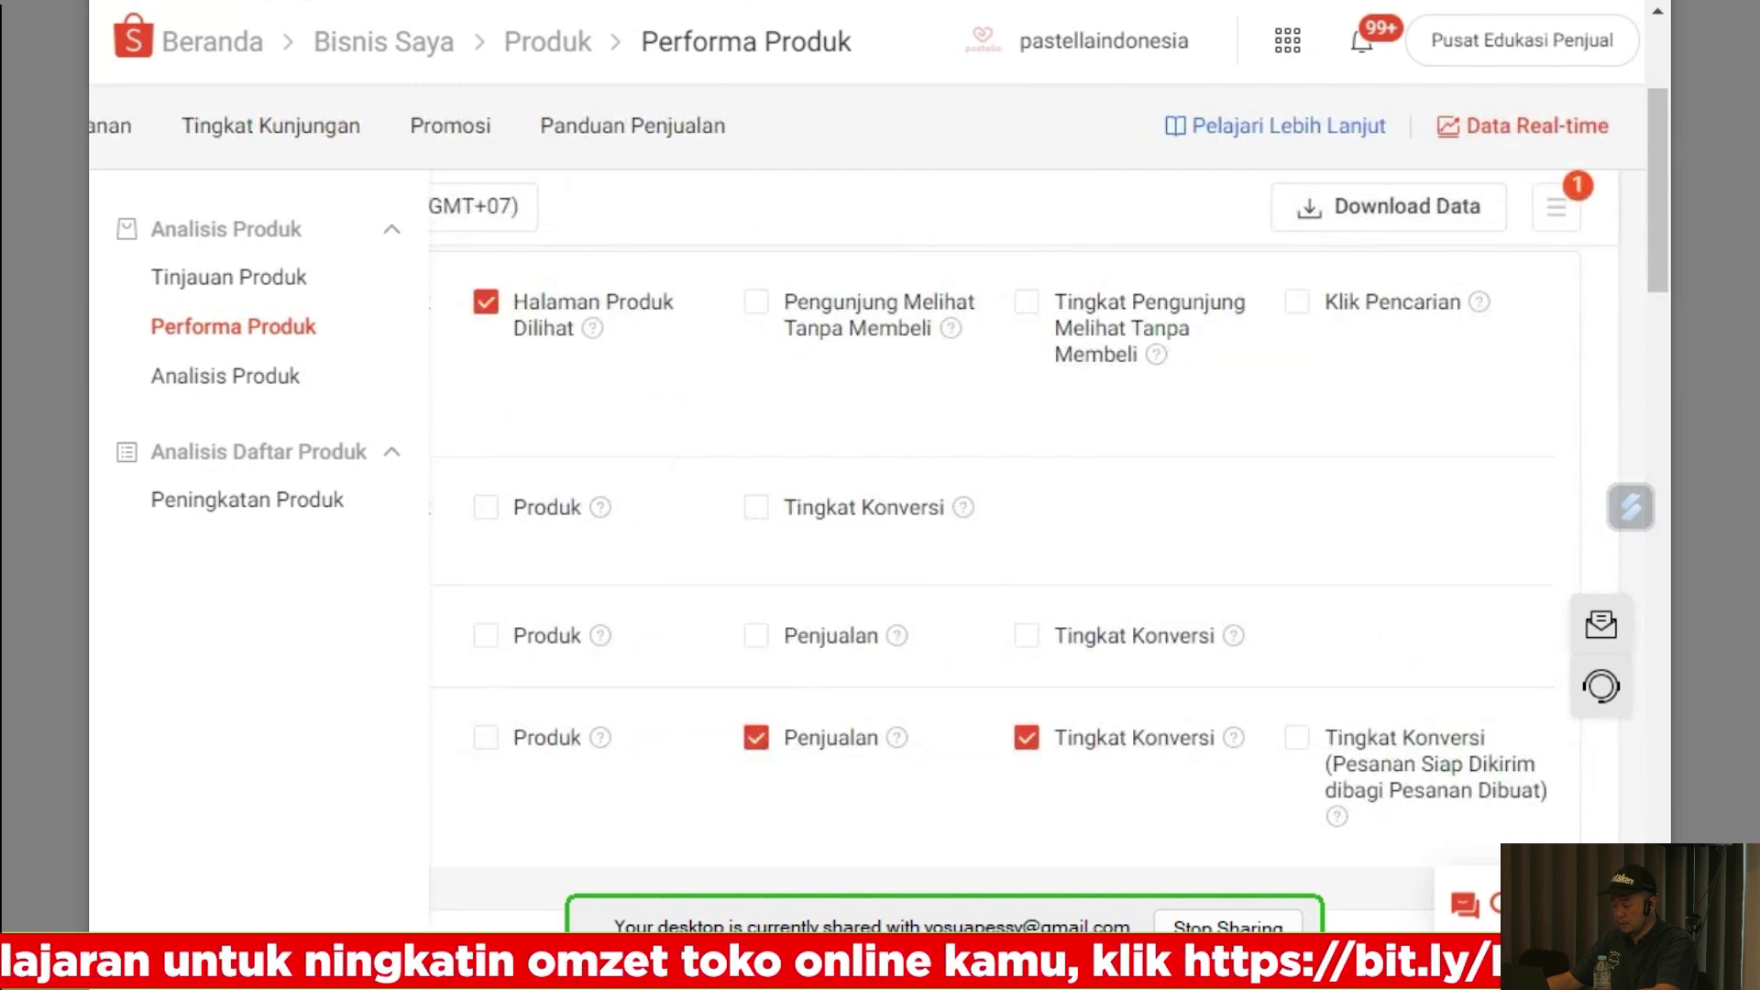
scroll(1005, 550, "up", 1)
scroll(1004, 550, "down", 3)
scroll(1004, 550, "up", 2)
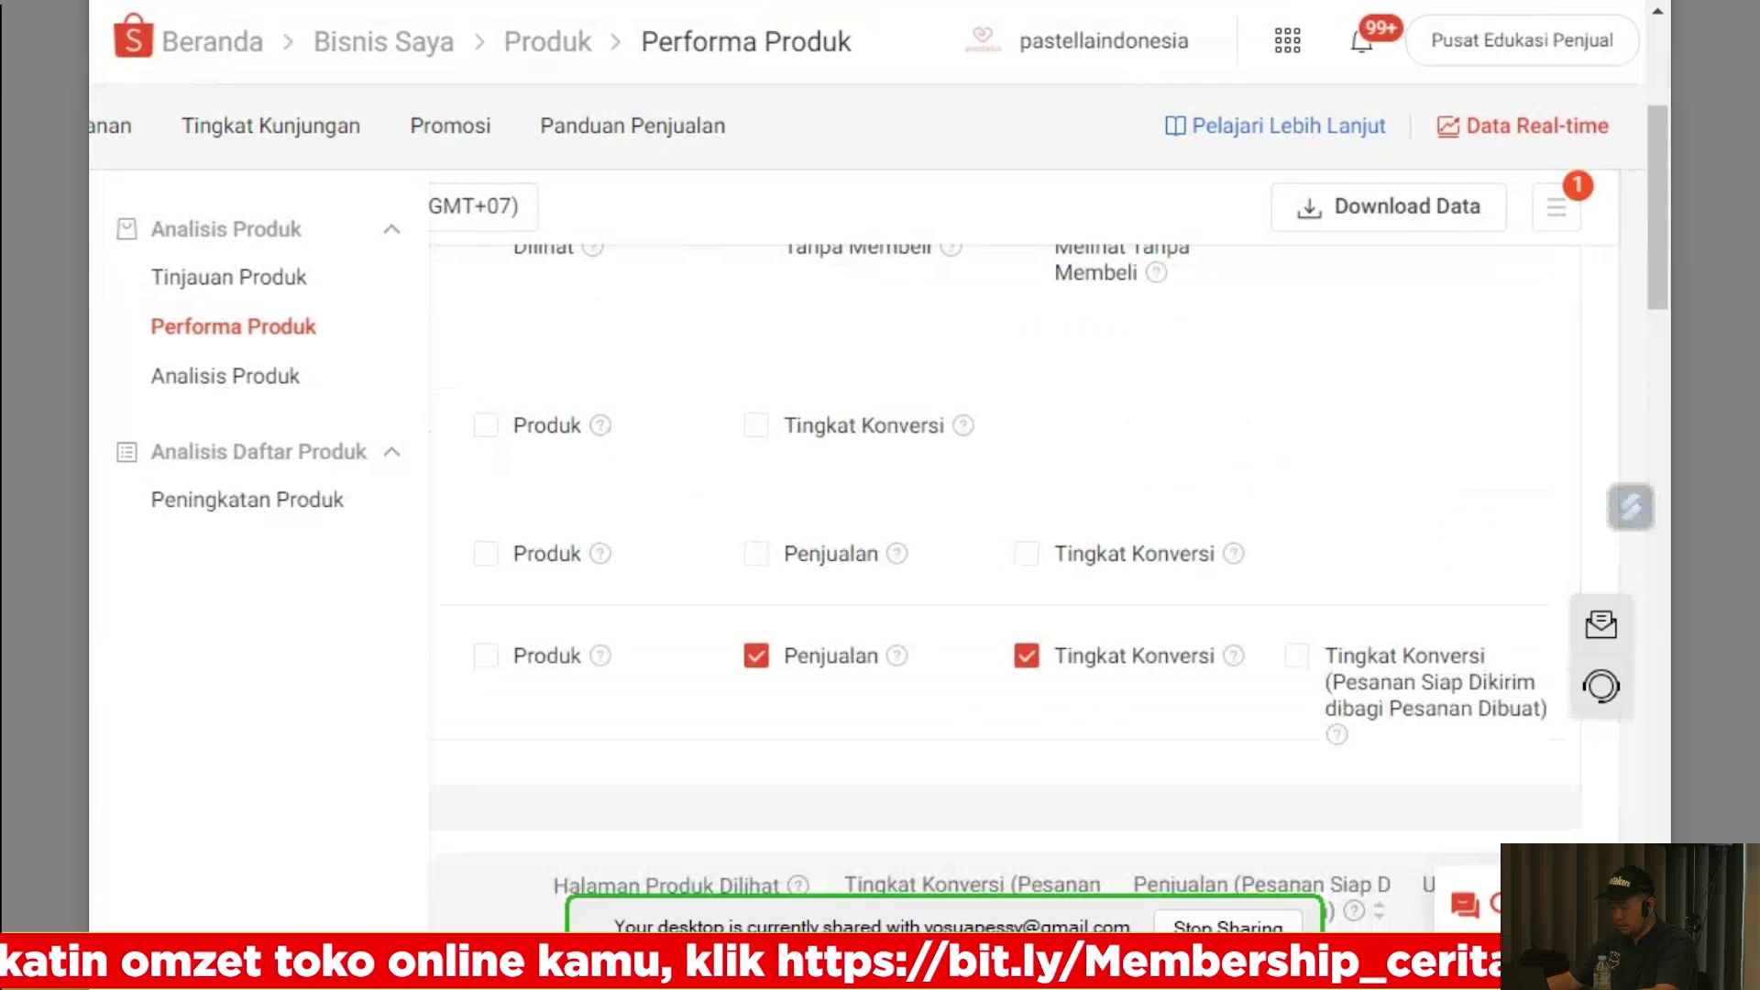
scroll(1005, 551, "up", 4)
left_click(1477, 534)
scroll(1478, 534, "down", 3)
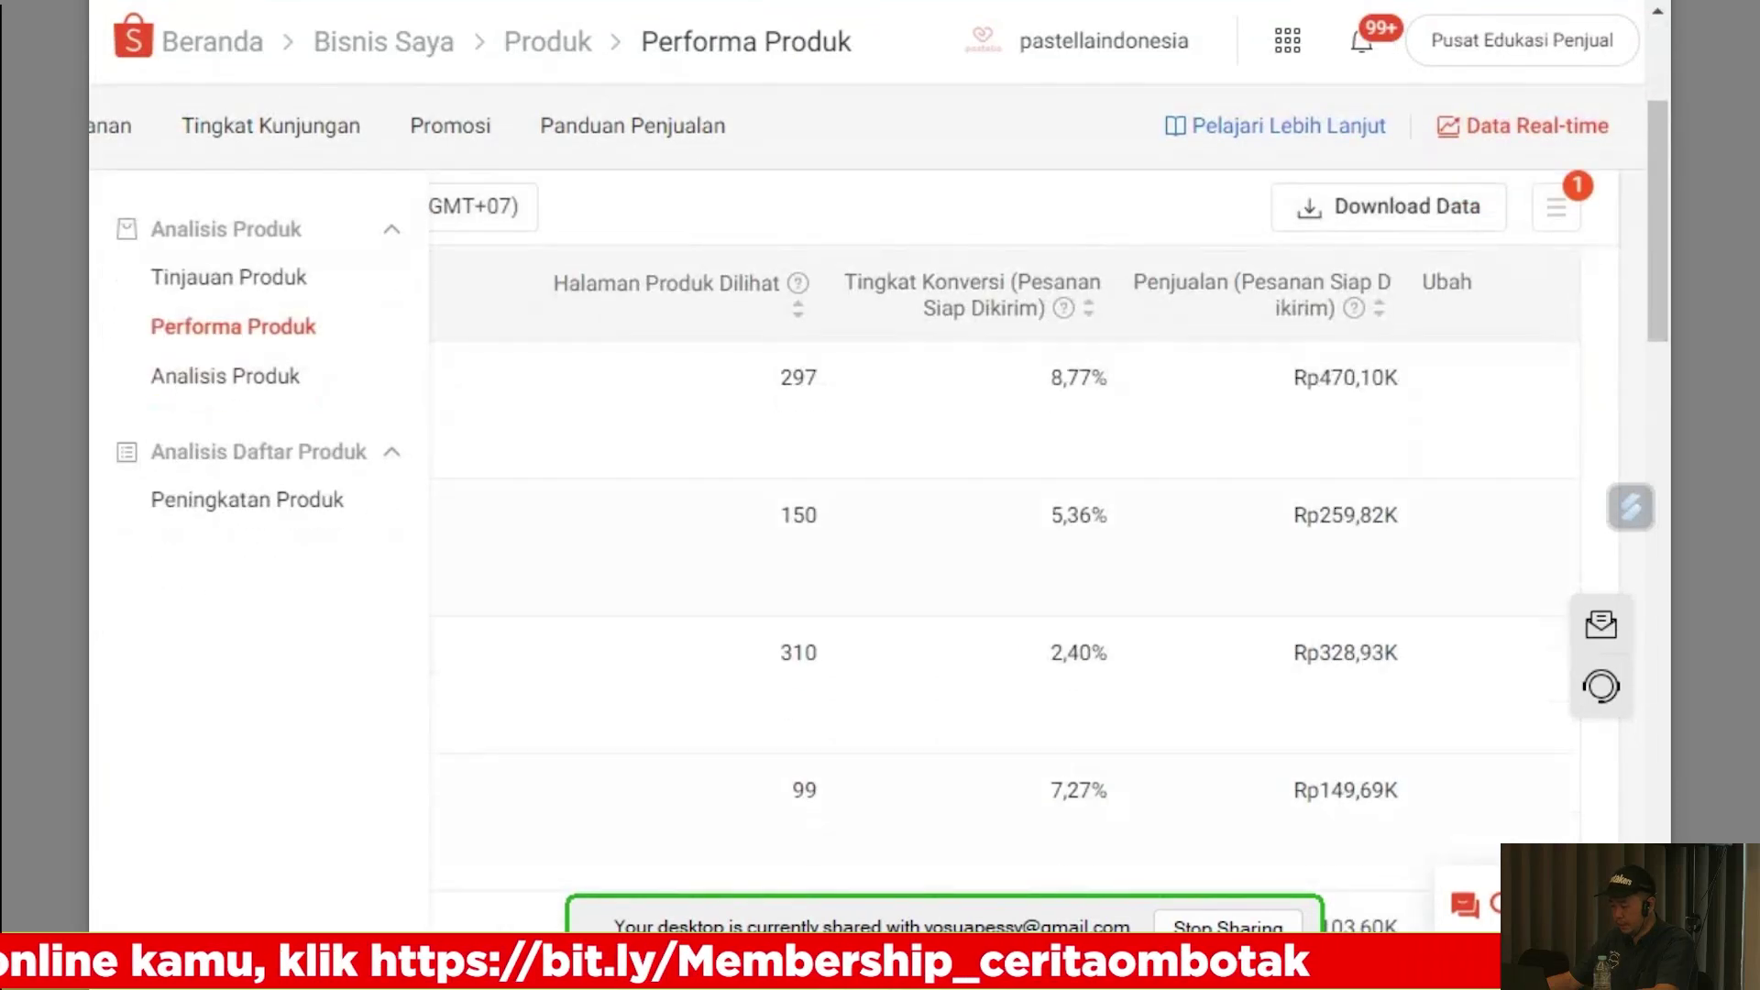
- Set the Performa Produk data period to the previous 30 days (30 hari sebelumnya)
scroll(1036, 513, "left", 6)
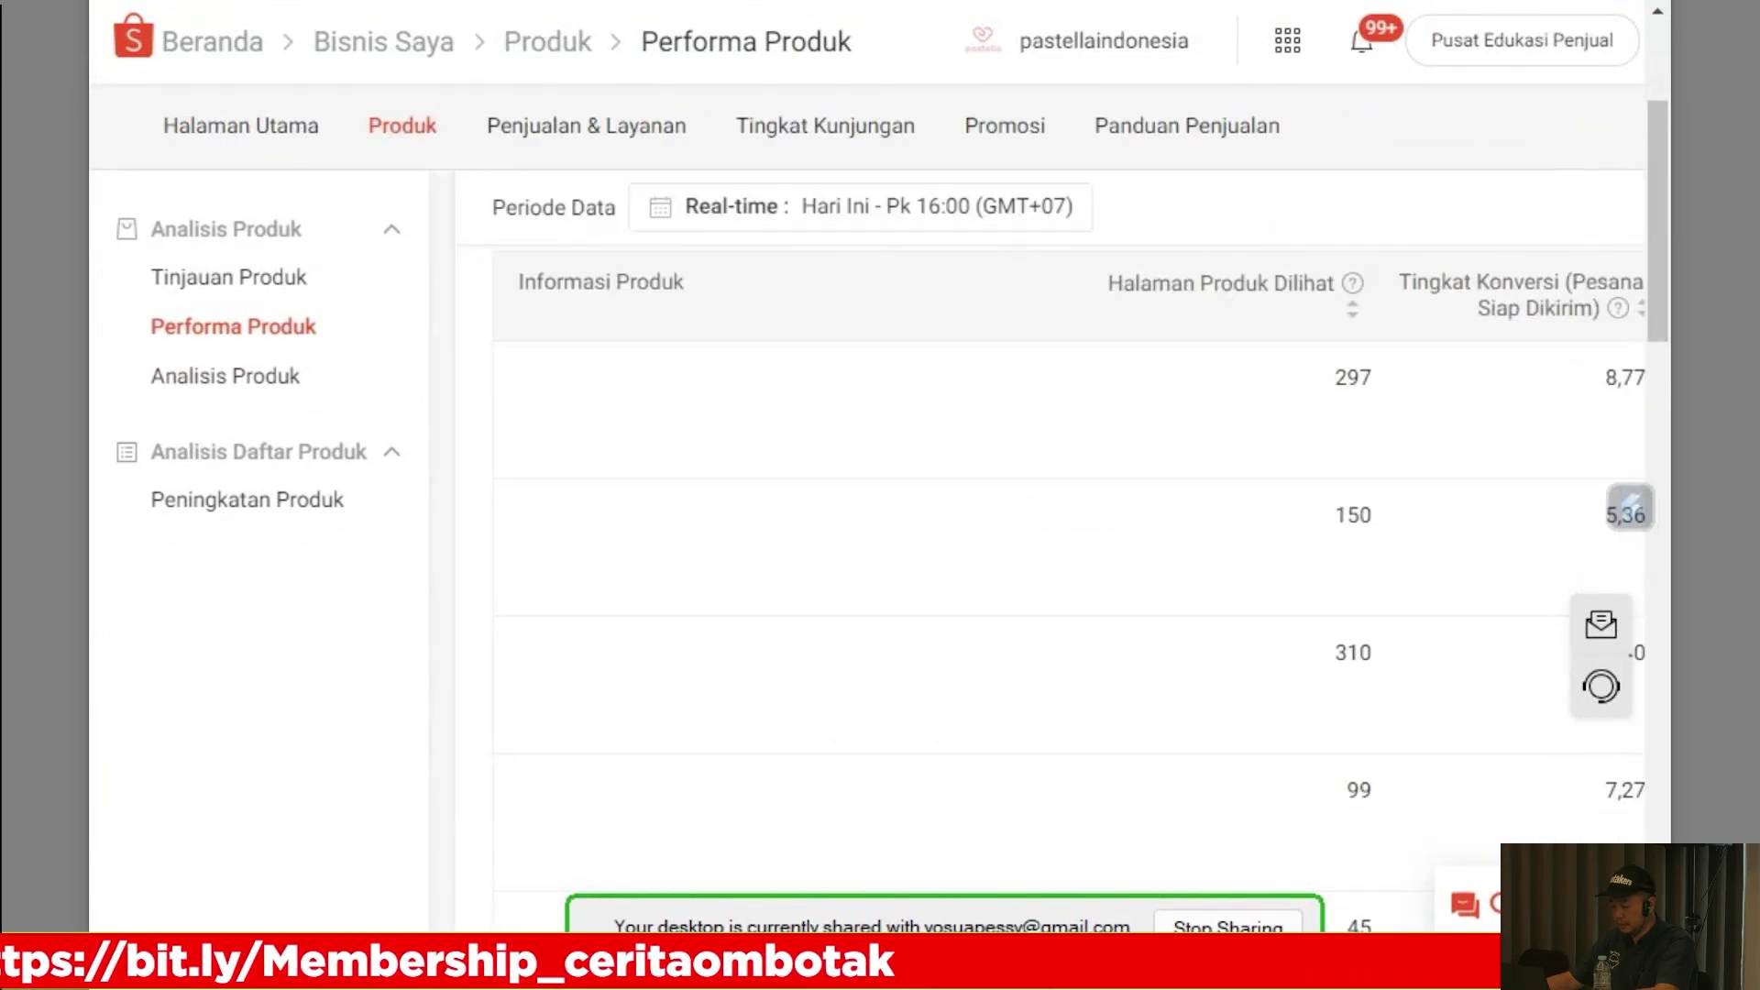
scroll(1004, 550, "up", 3)
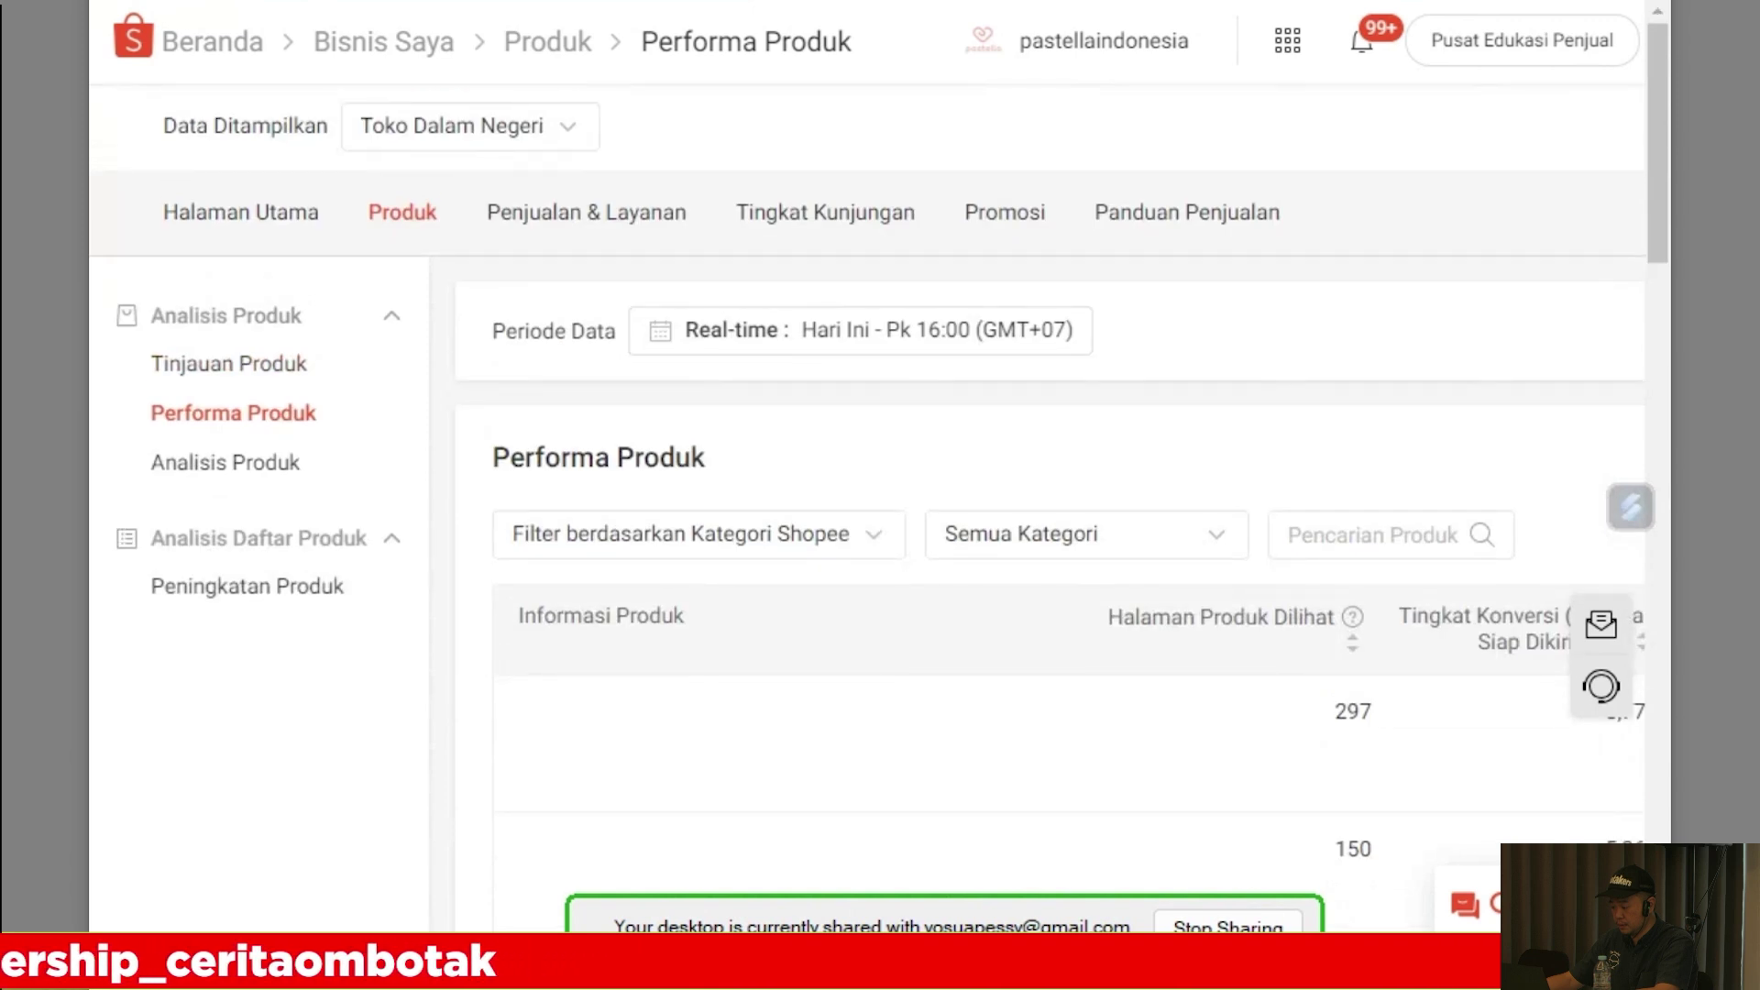
left_click(859, 330)
left_click(743, 538)
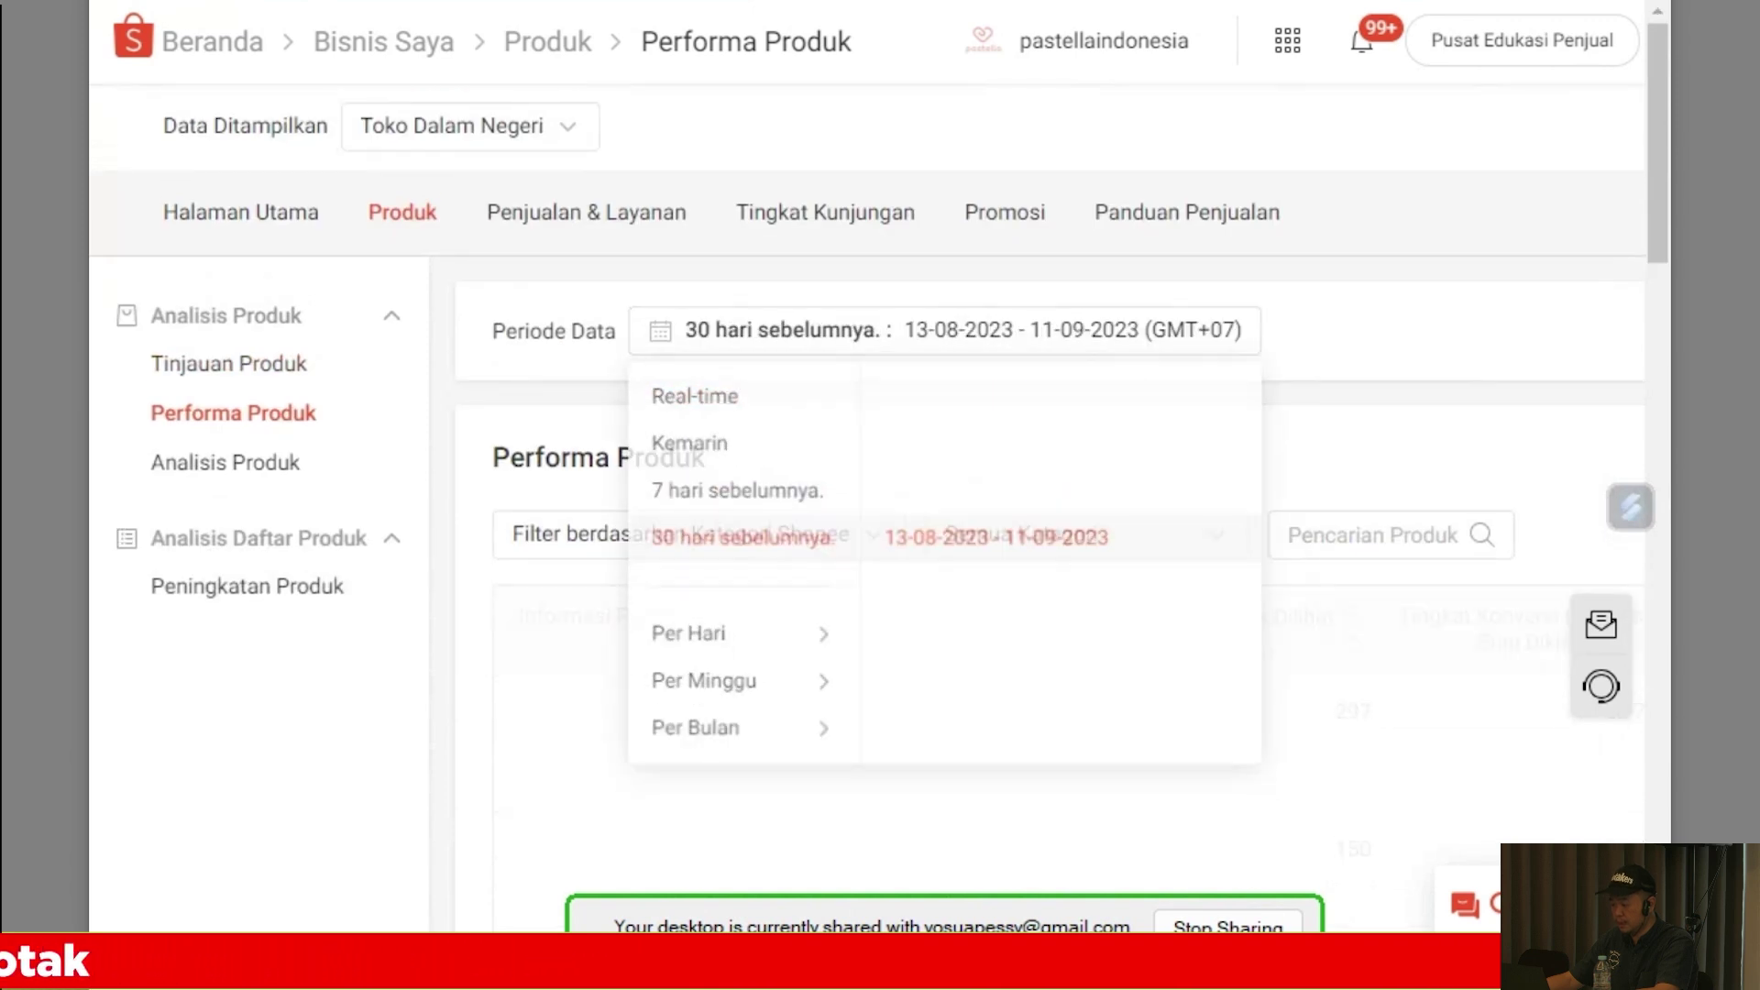
- Search the report for the Pastella - Inara Dress Couple product and review its page views, conversion rate and sales
key("ctrl+v")
key("Return")
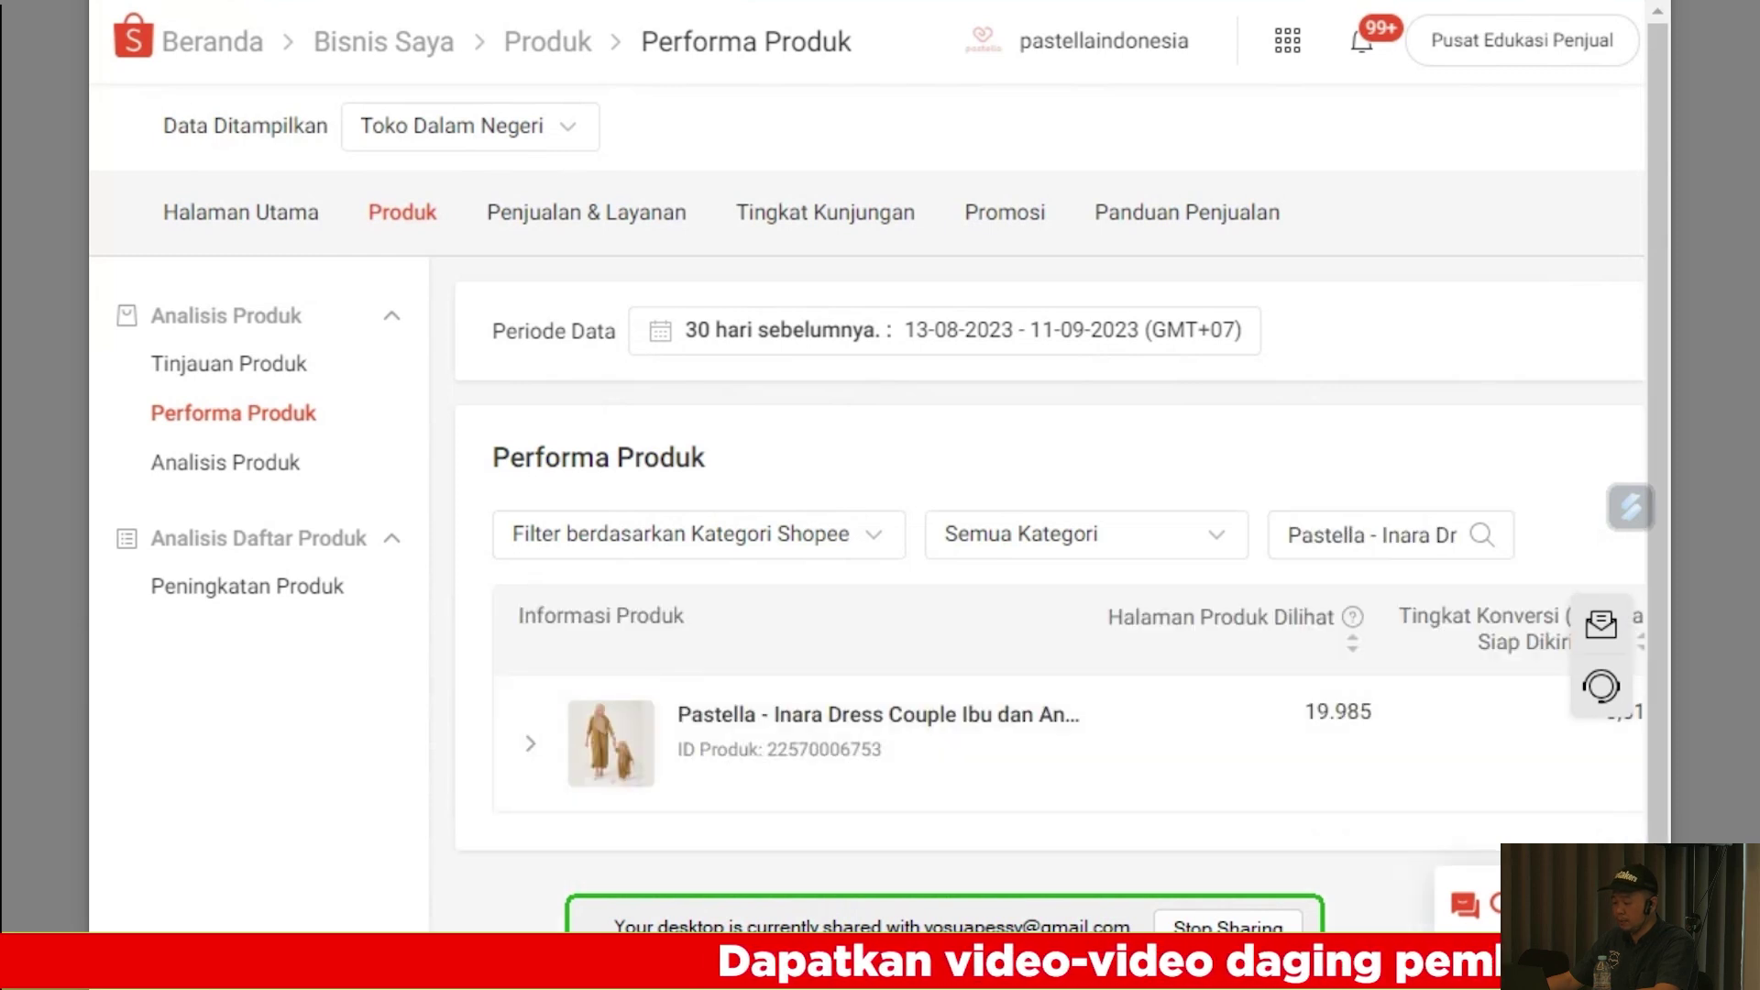
scroll(1039, 550, "right", 1)
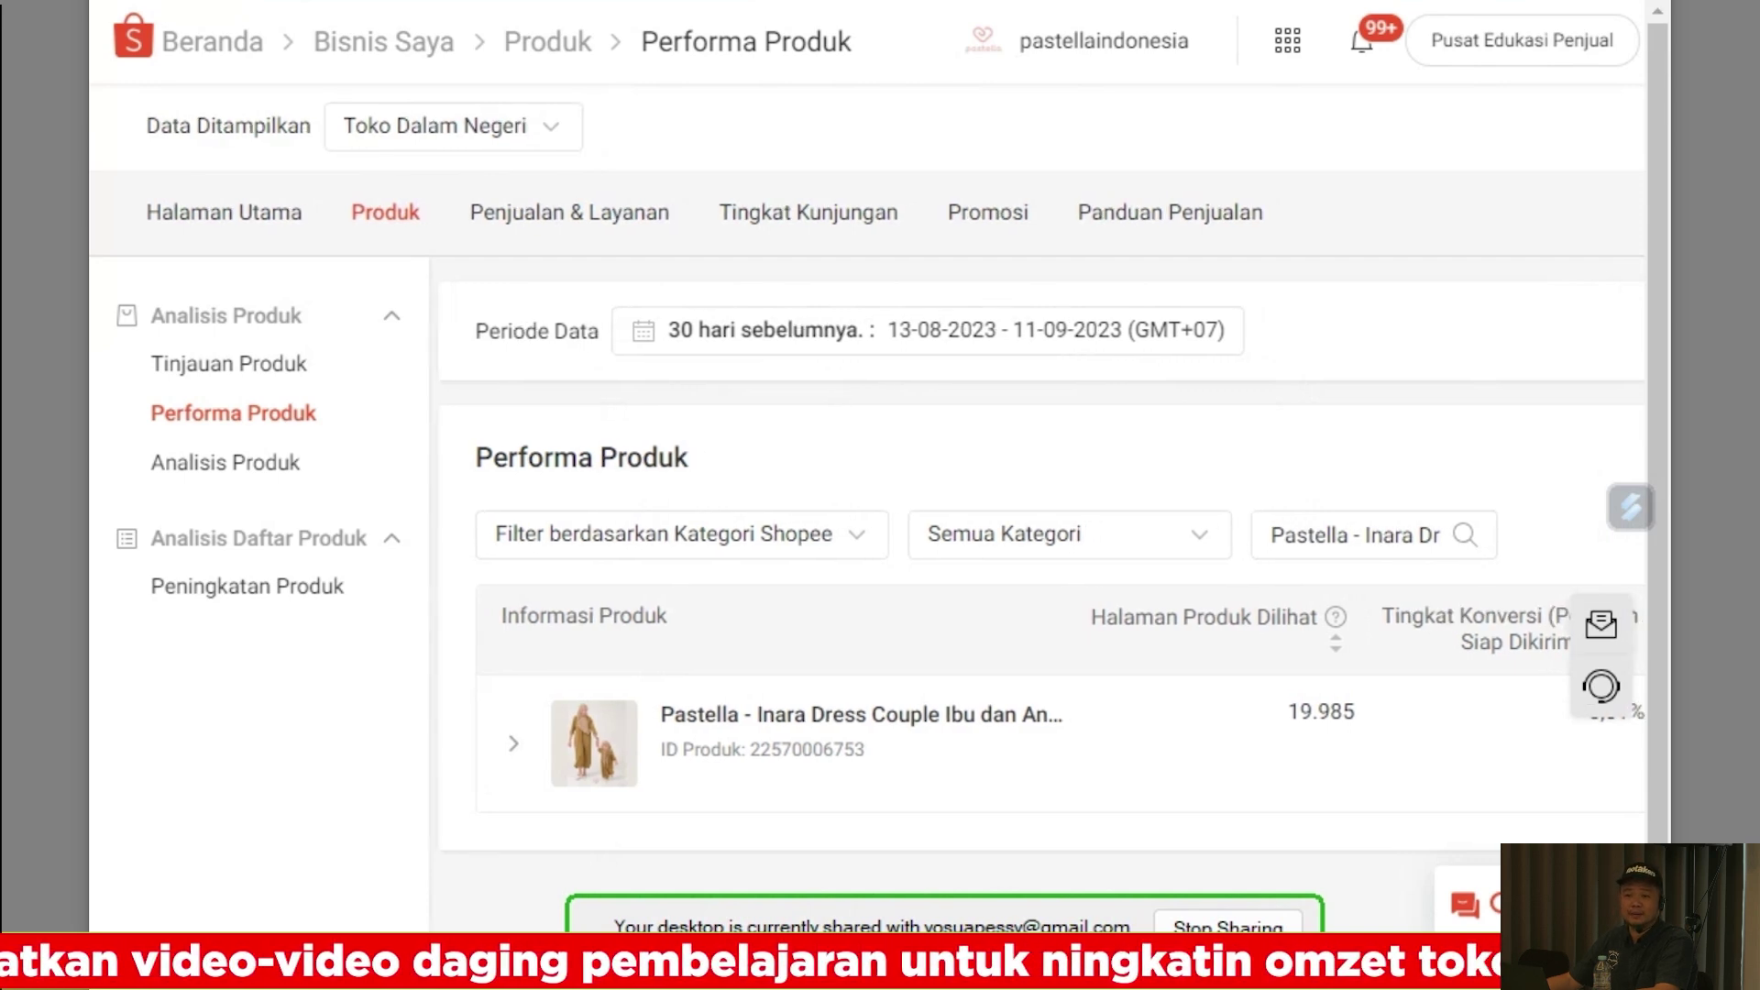
scroll(1043, 550, "right", 3)
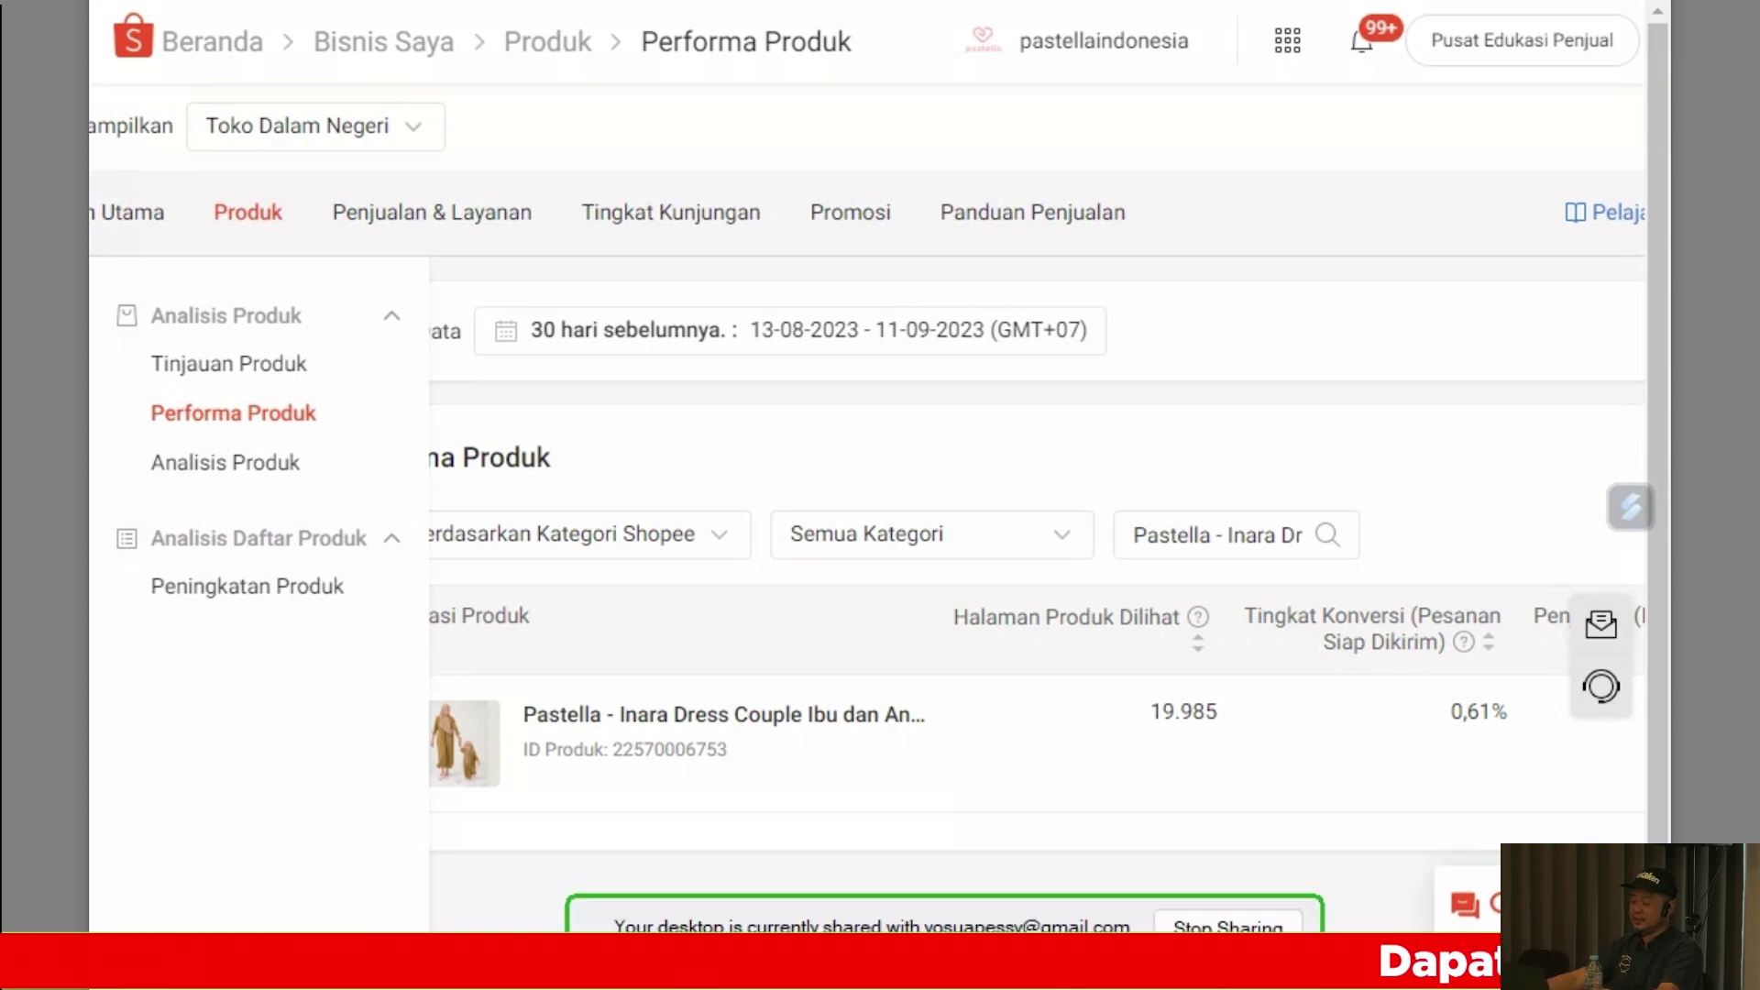
scroll(1036, 532, "right", 3)
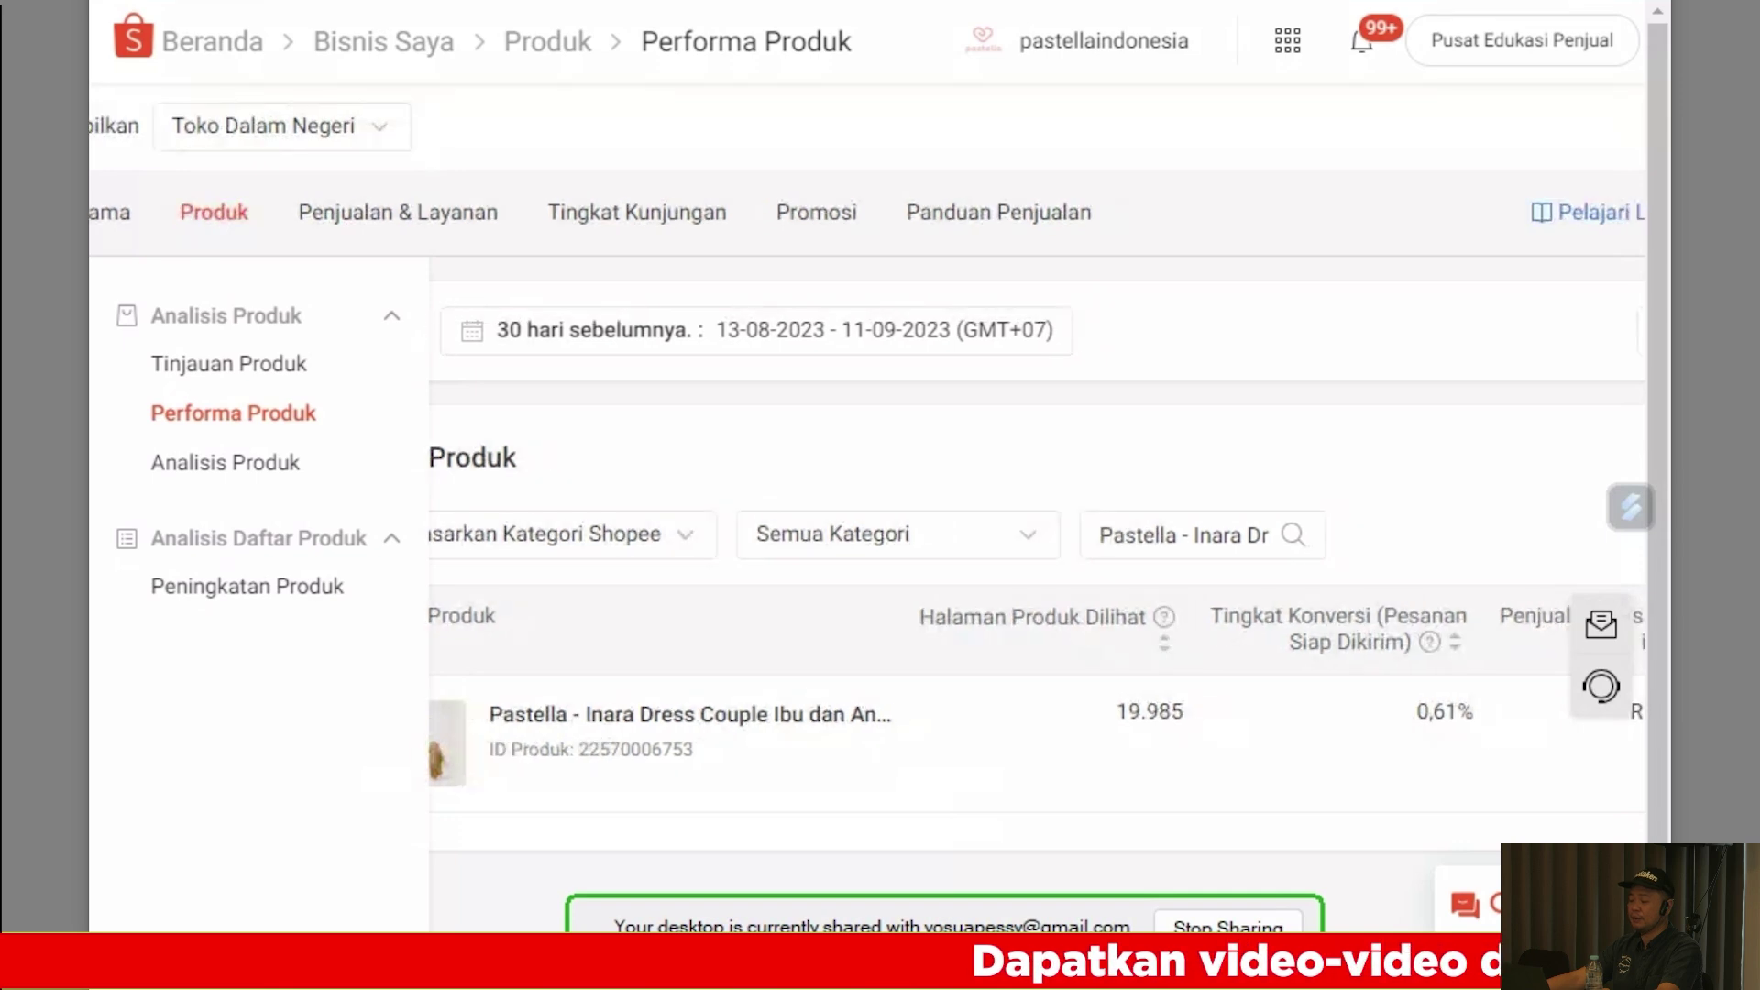
scroll(1036, 532, "right", 4)
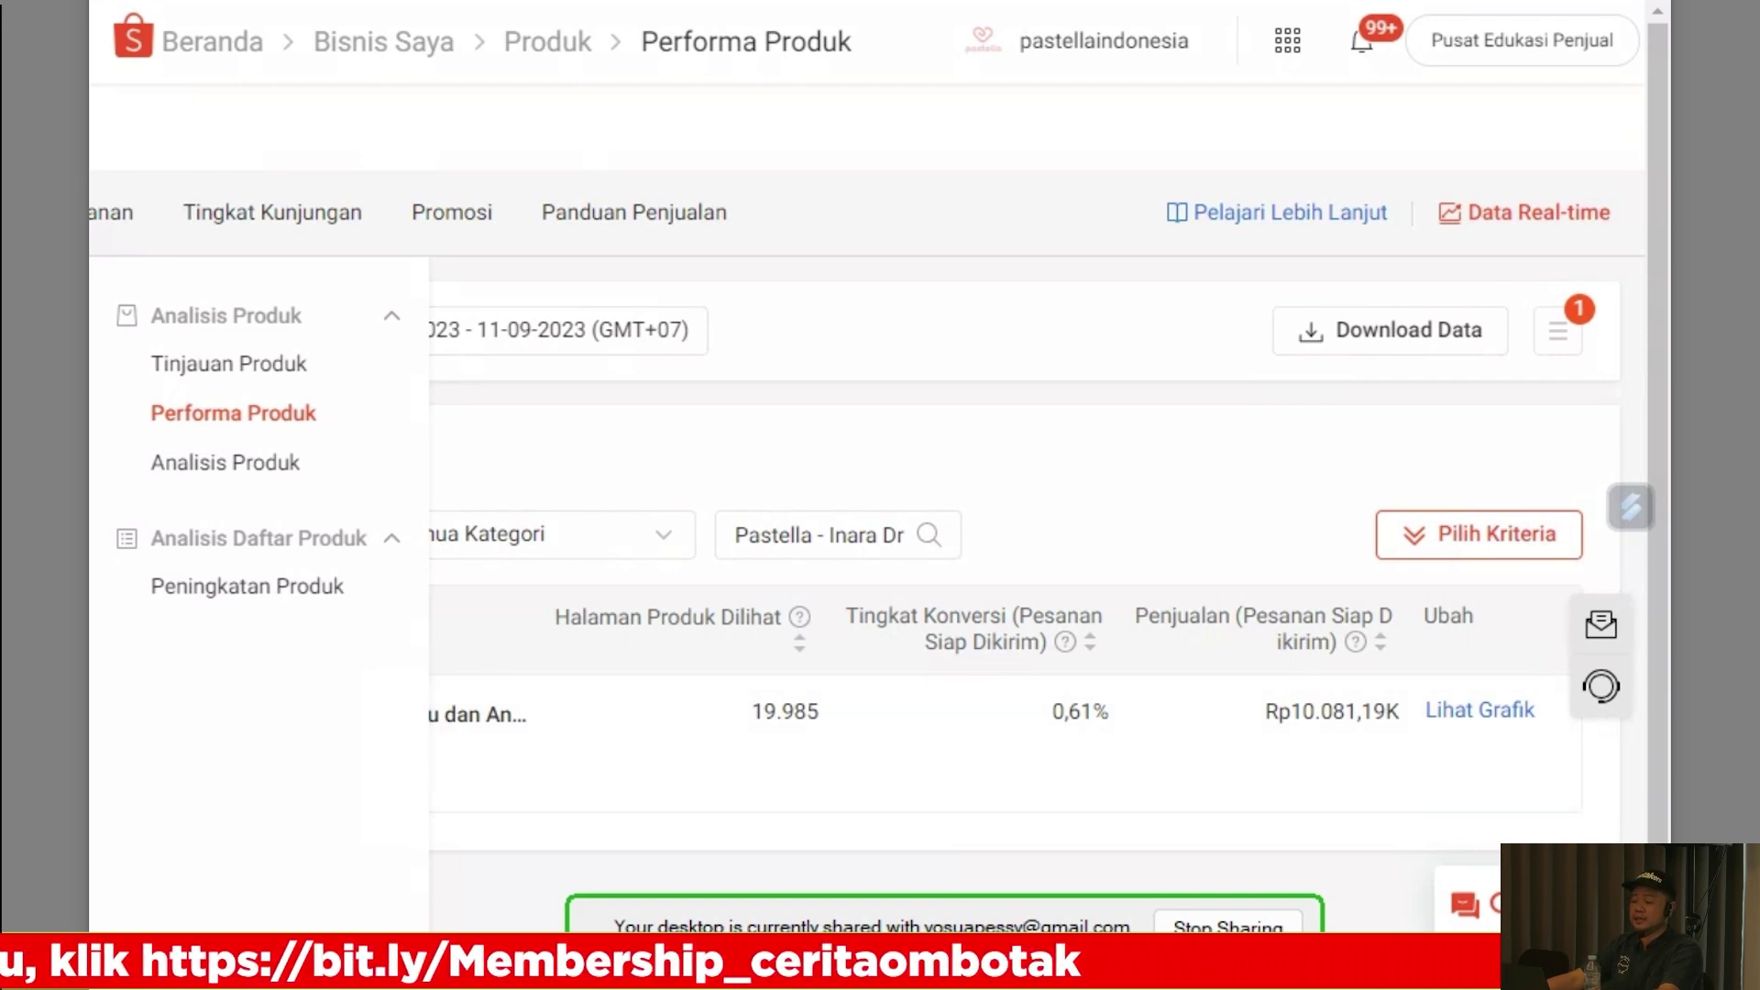
- Return to the Inara Dress Couple ad details and examine each search keyword's match type, bid per click, average rank, cost and sales
key("ctrl+Tab")
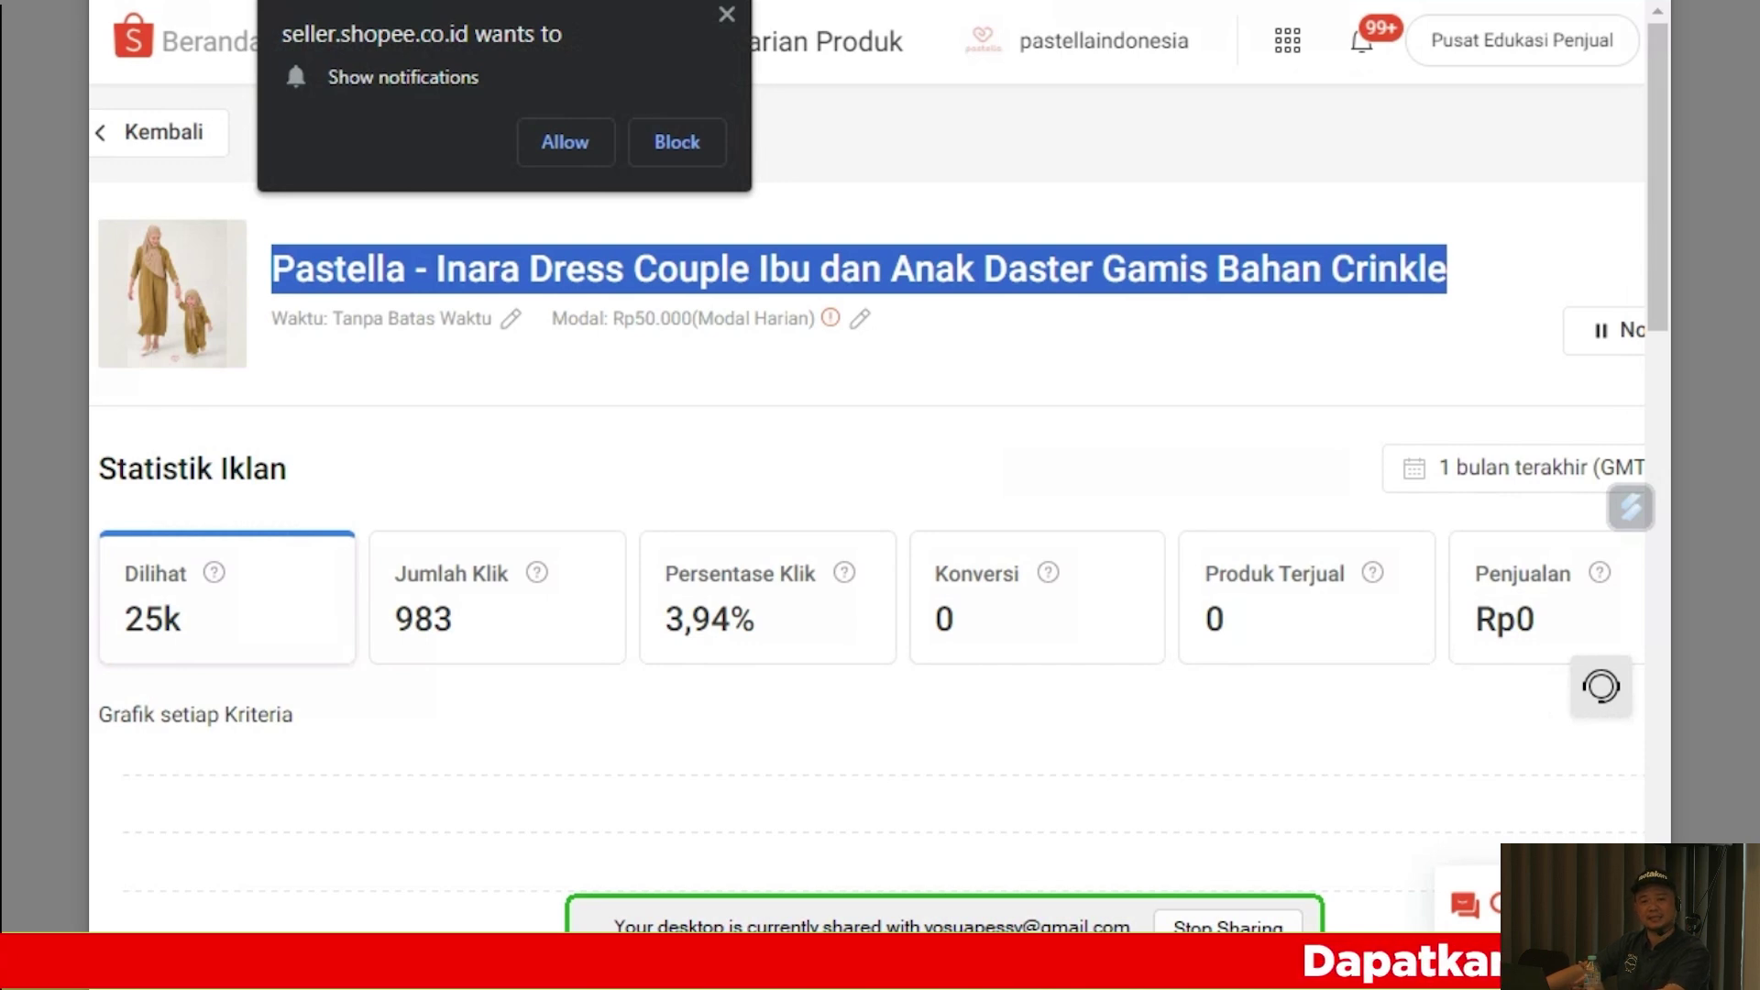
scroll(880, 550, "down", 8)
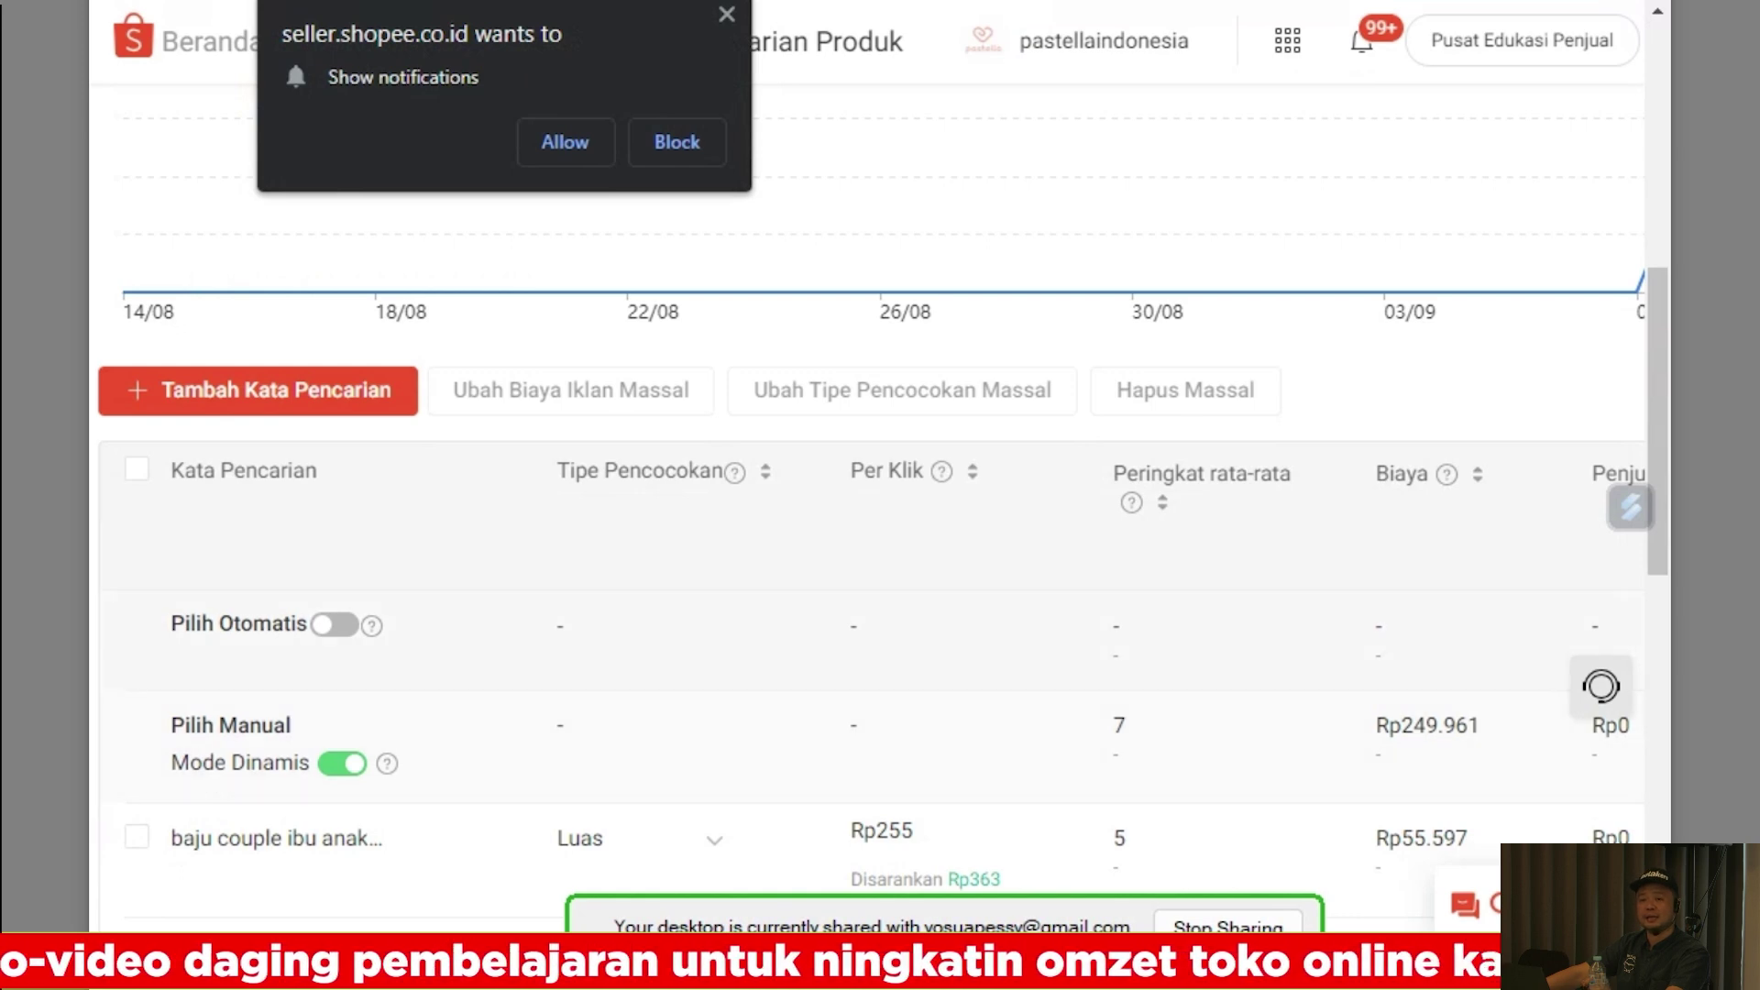
scroll(881, 551, "down", 3)
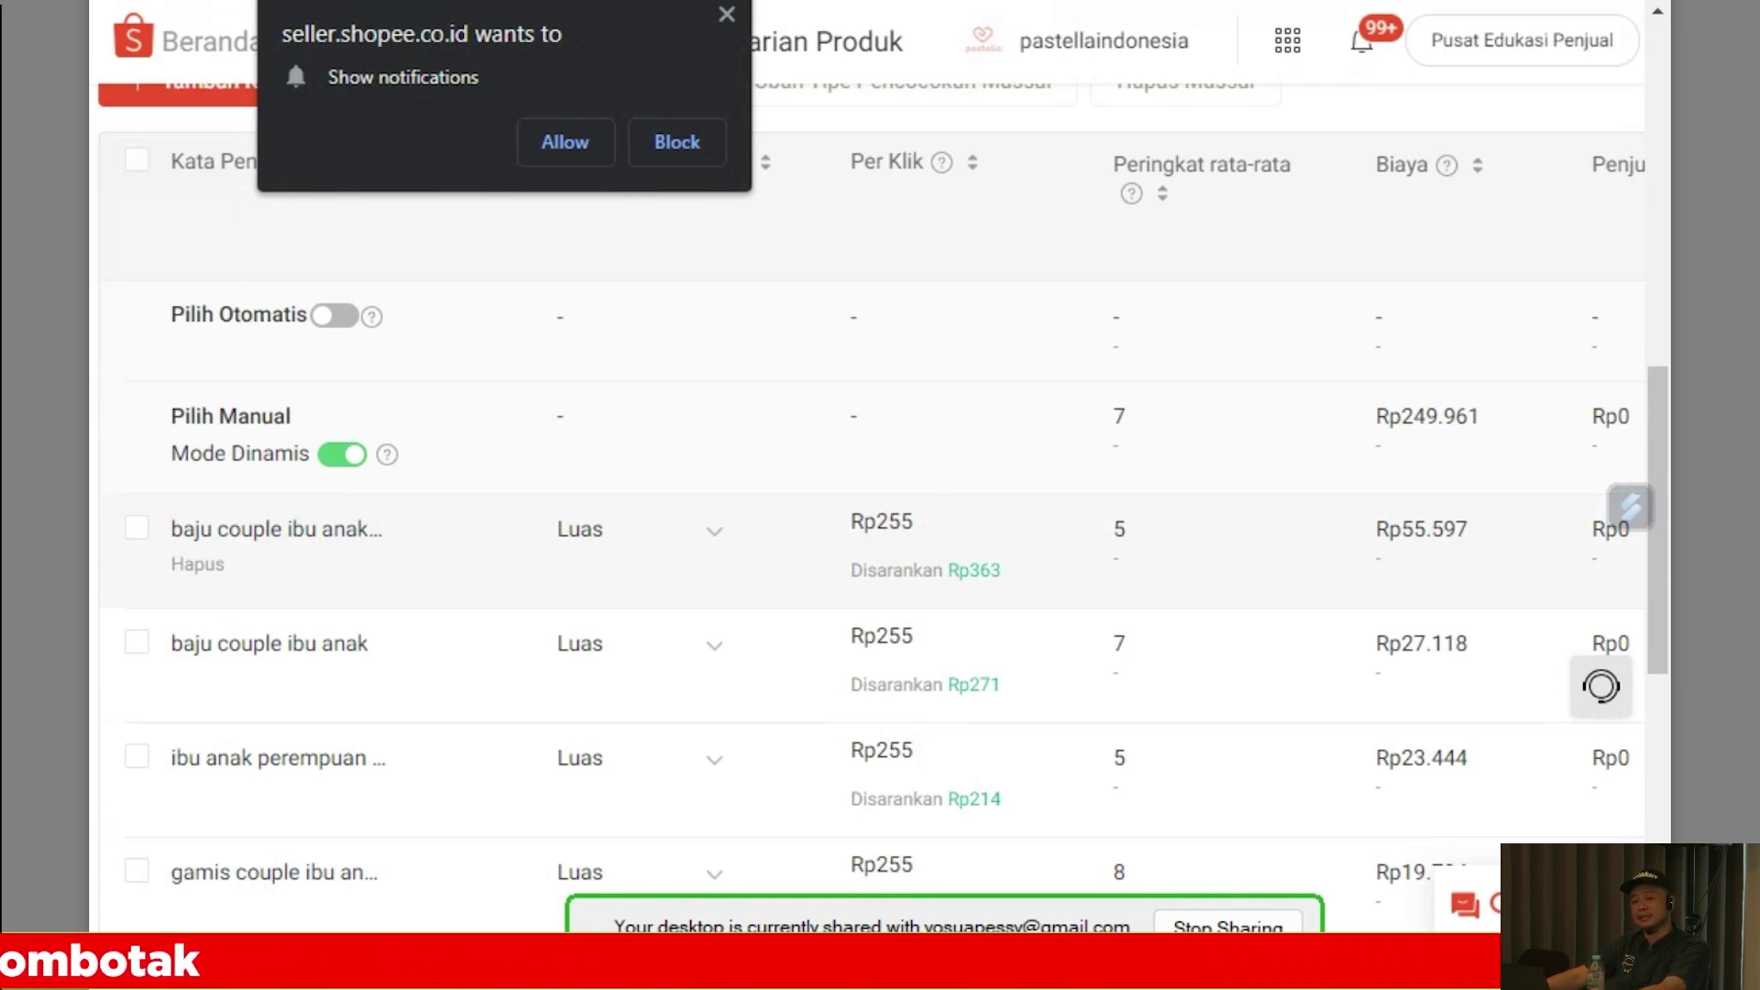
scroll(881, 482, "up", 5)
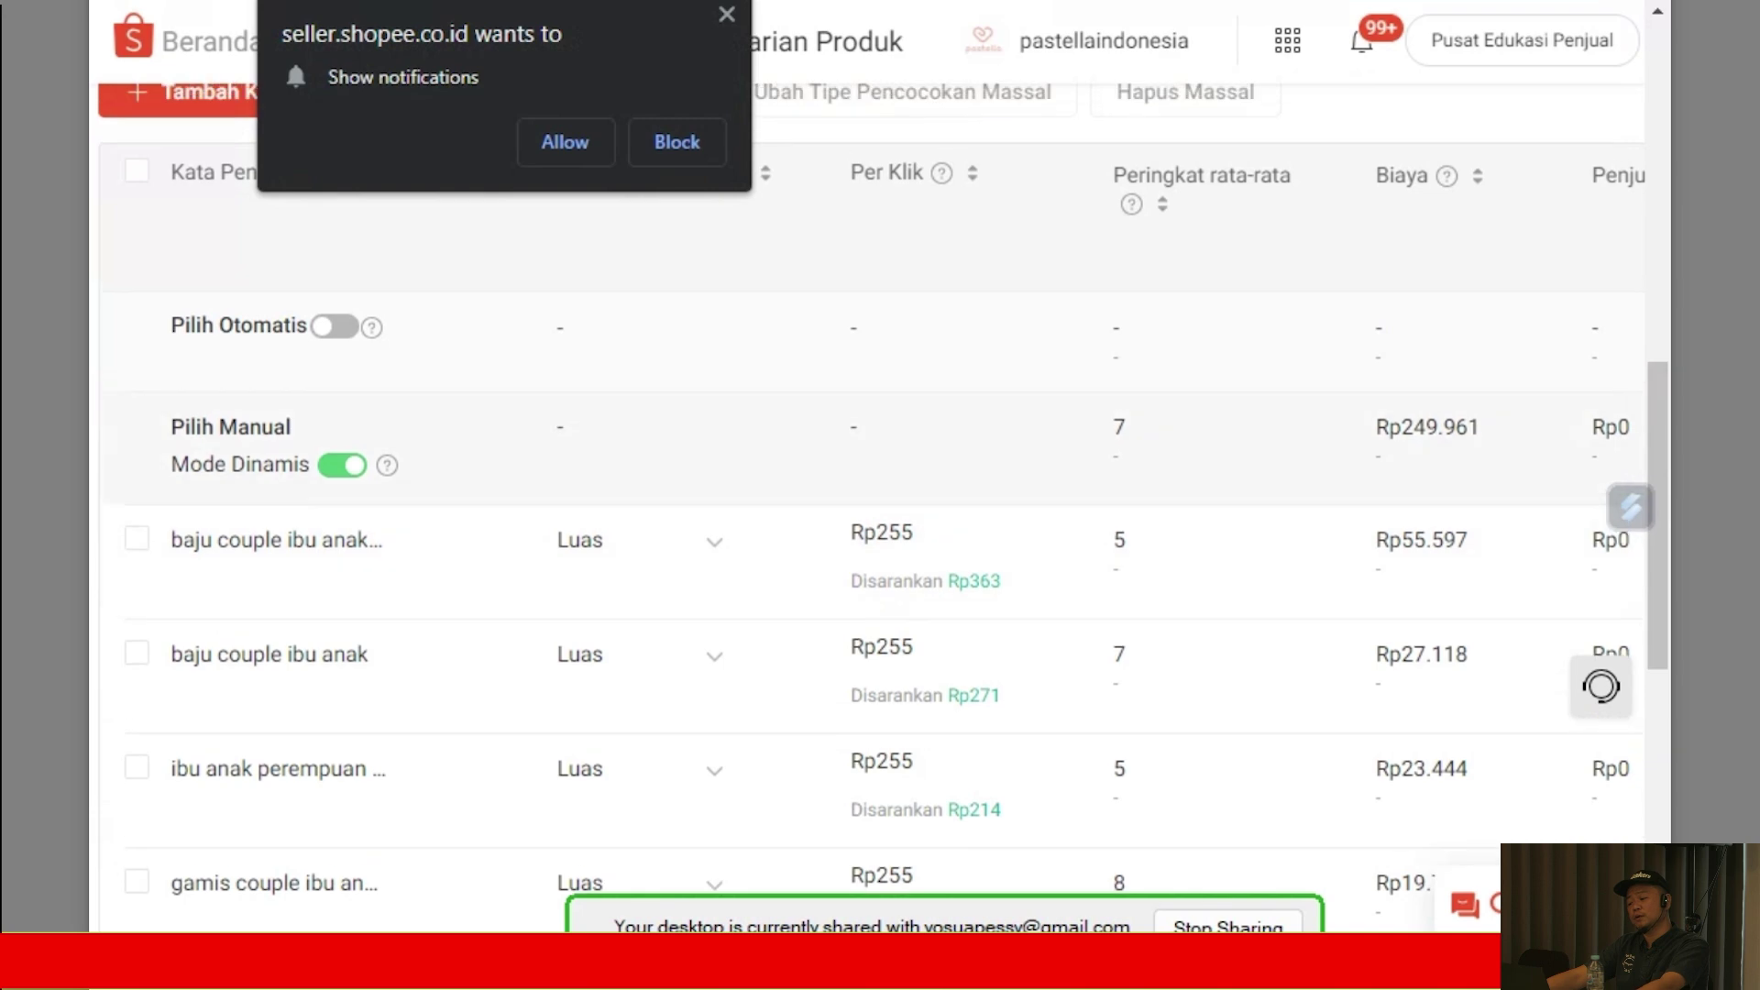
scroll(880, 478, "down", 8)
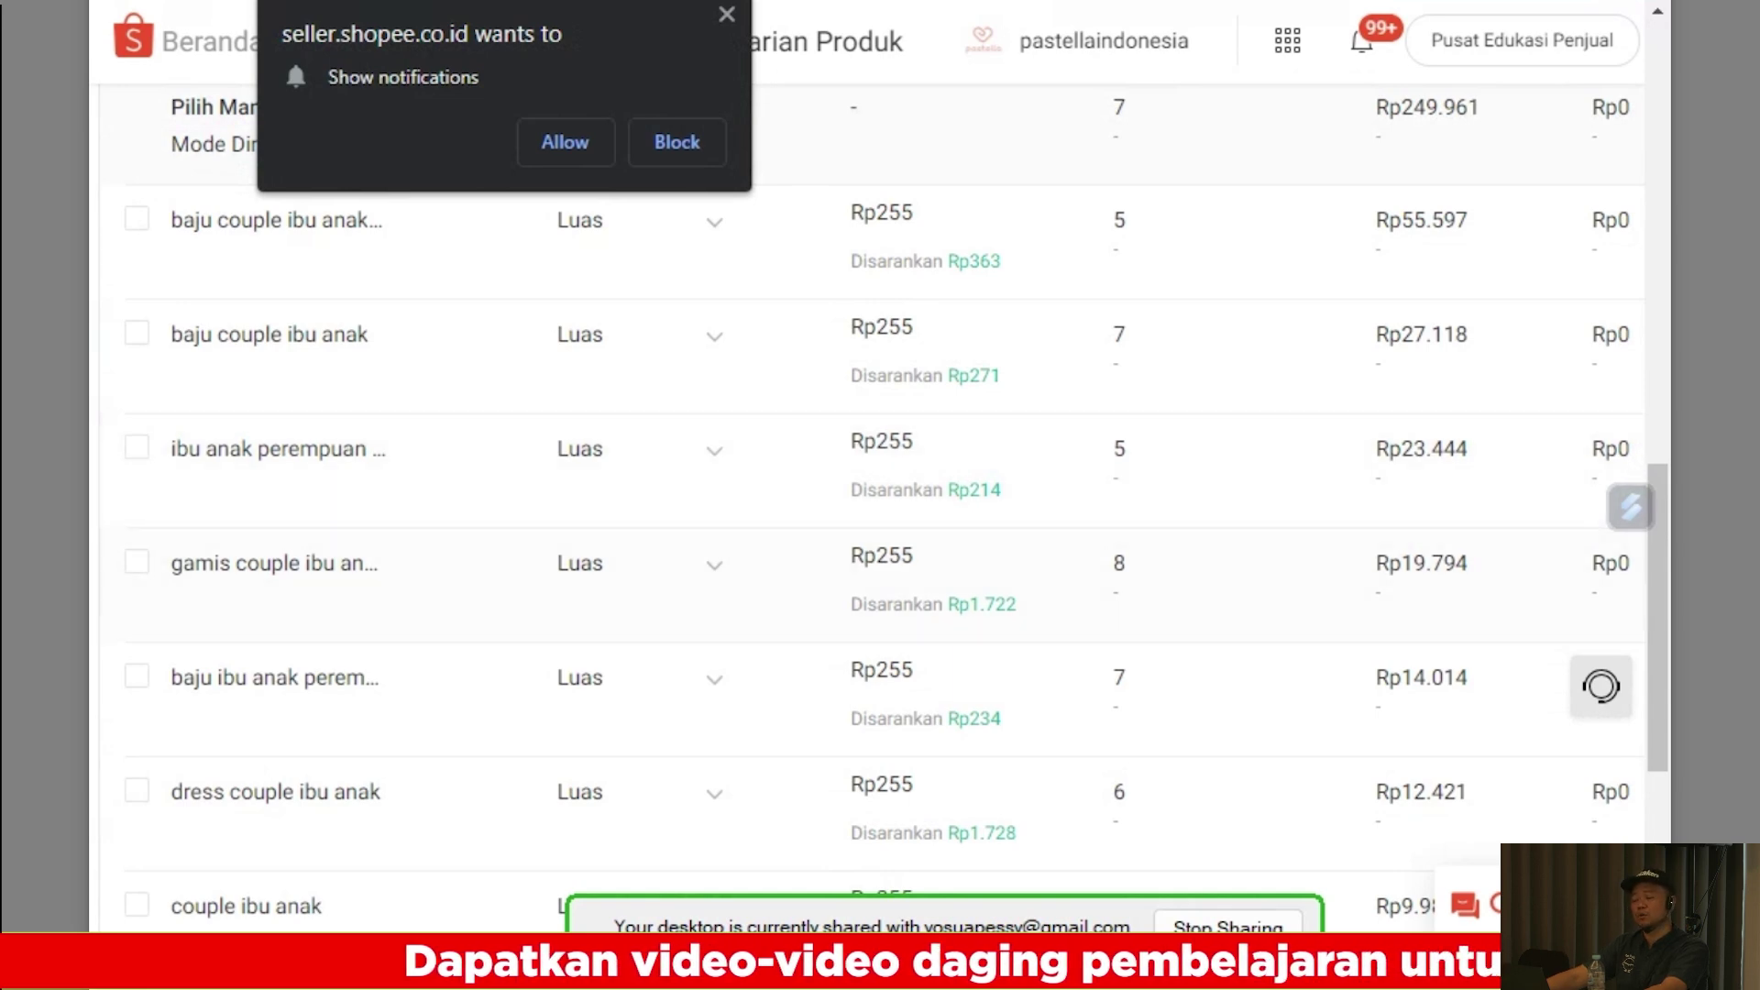
scroll(880, 485, "down", 1)
scroll(880, 495, "up", 2)
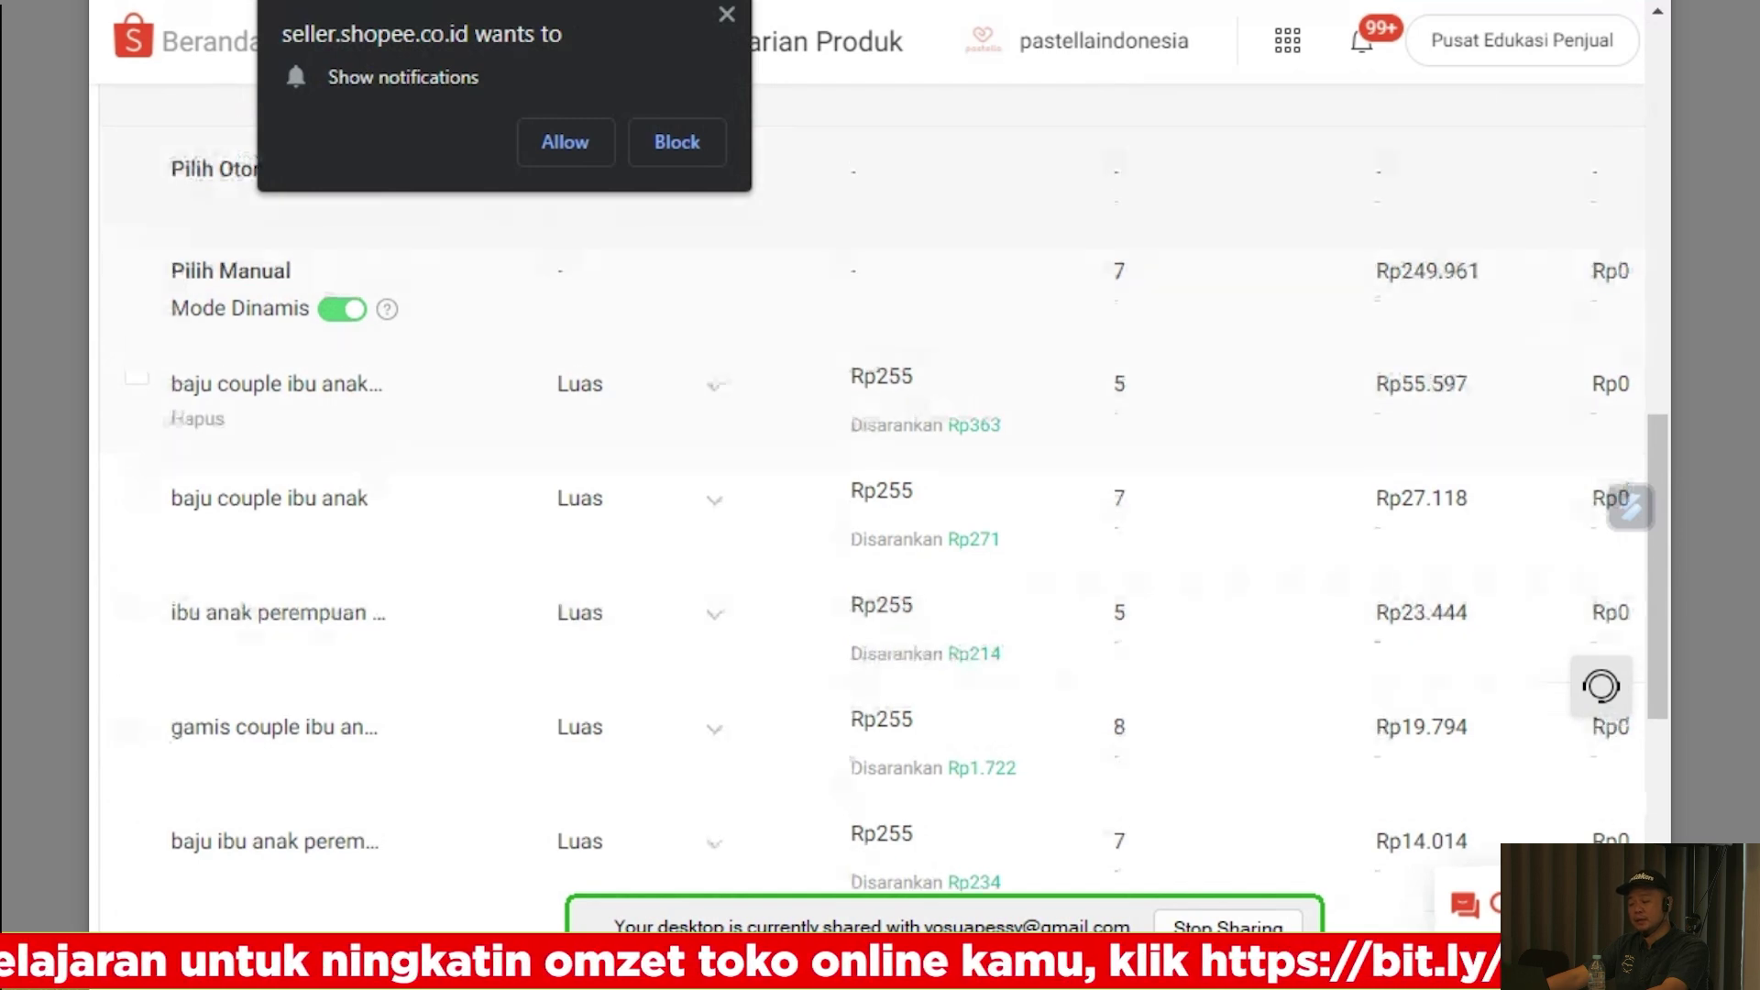
scroll(880, 495, "up", 5)
scroll(880, 495, "down", 8)
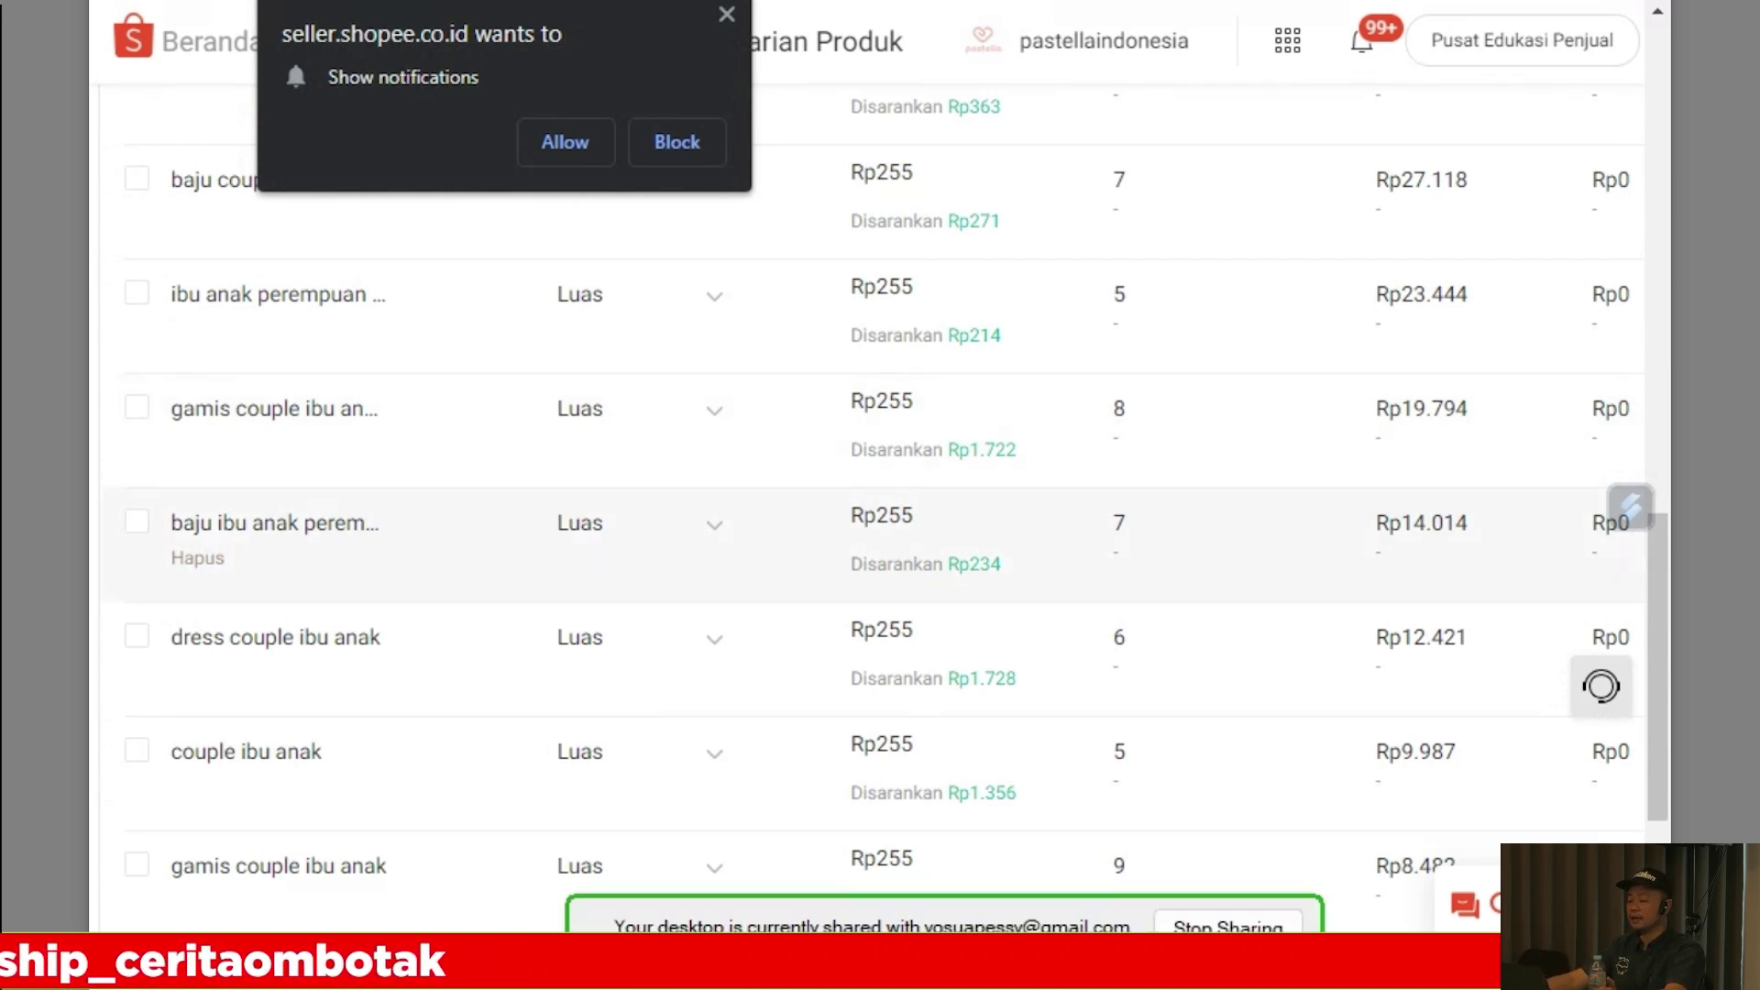
scroll(880, 486, "up", 5)
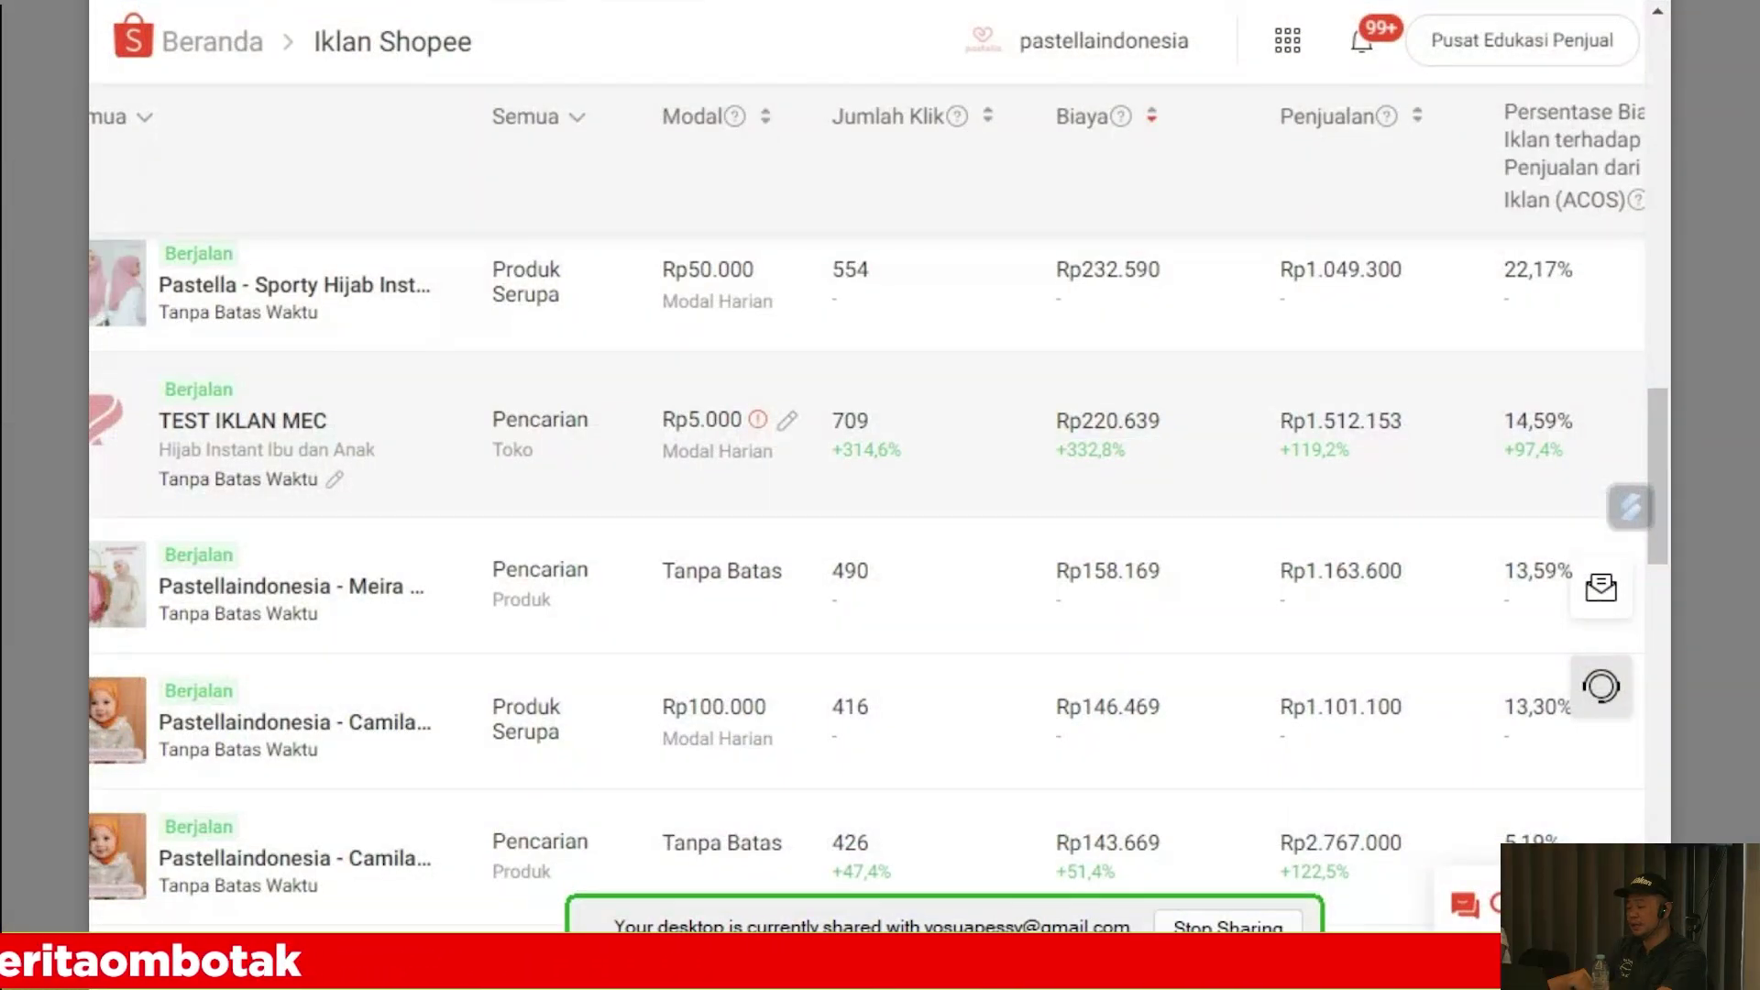
- Open the TEST IKLAN MEC store search ad in a new tab and review its ad statistics and search keyword table
right_click(204, 417)
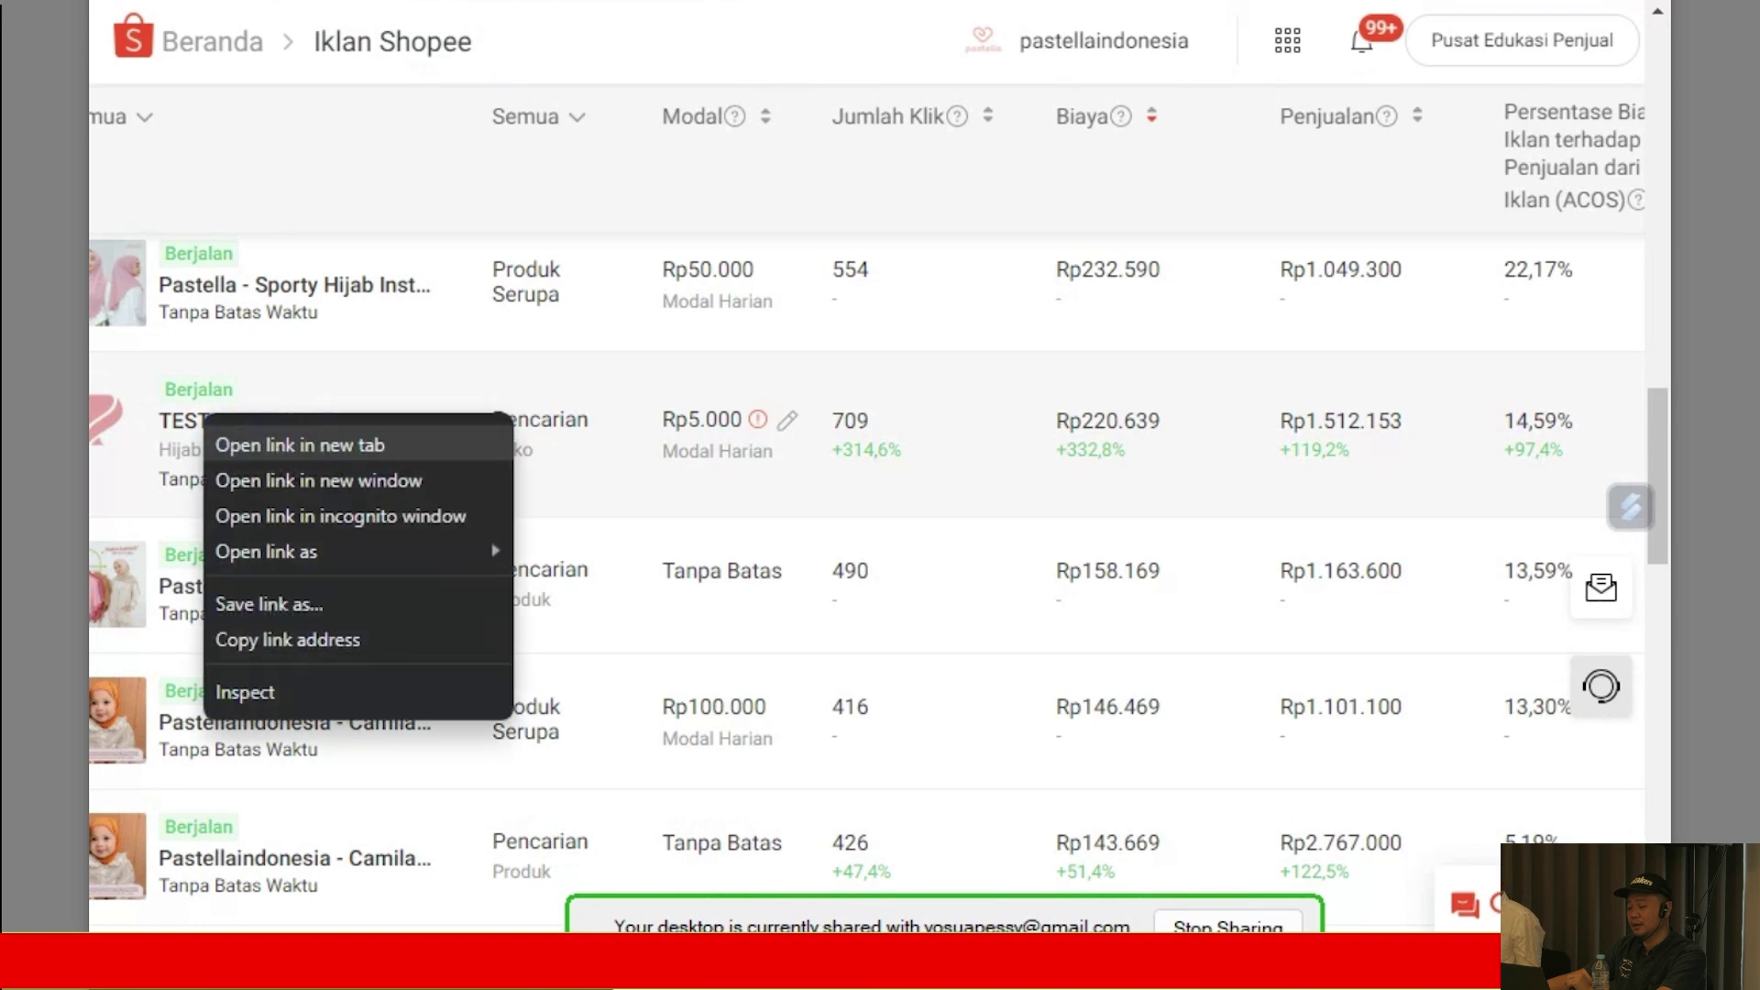
left_click(301, 443)
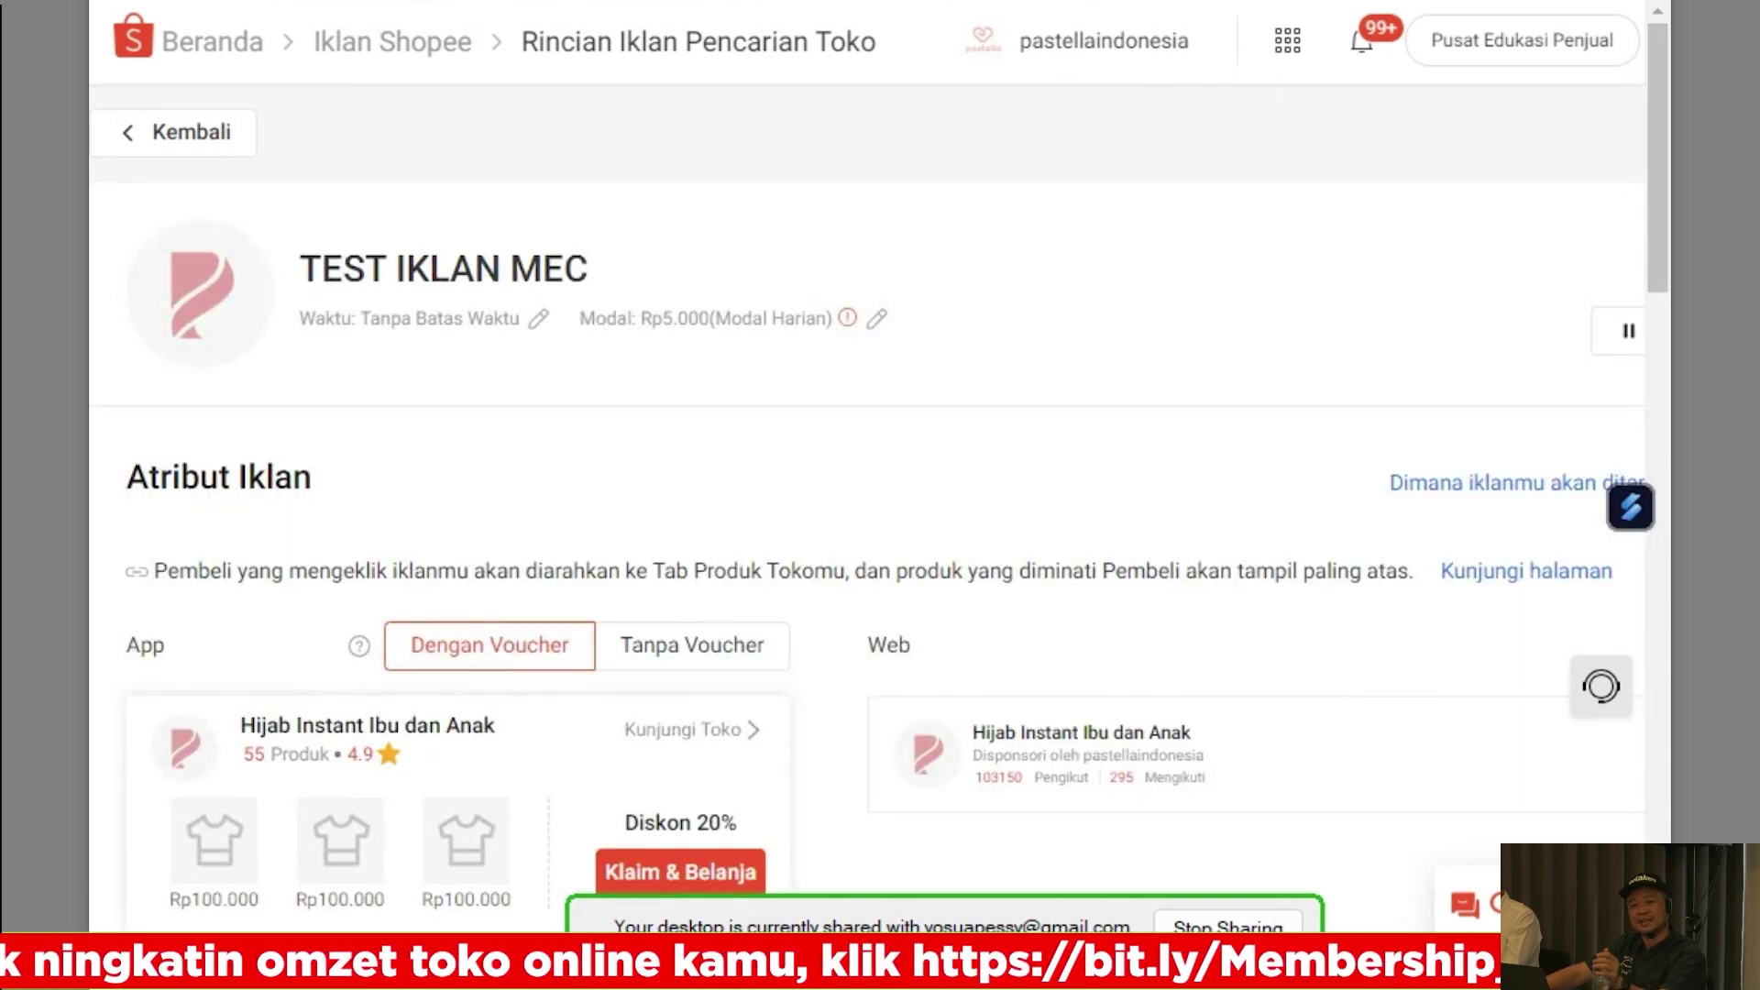
scroll(867, 495, "down", 4)
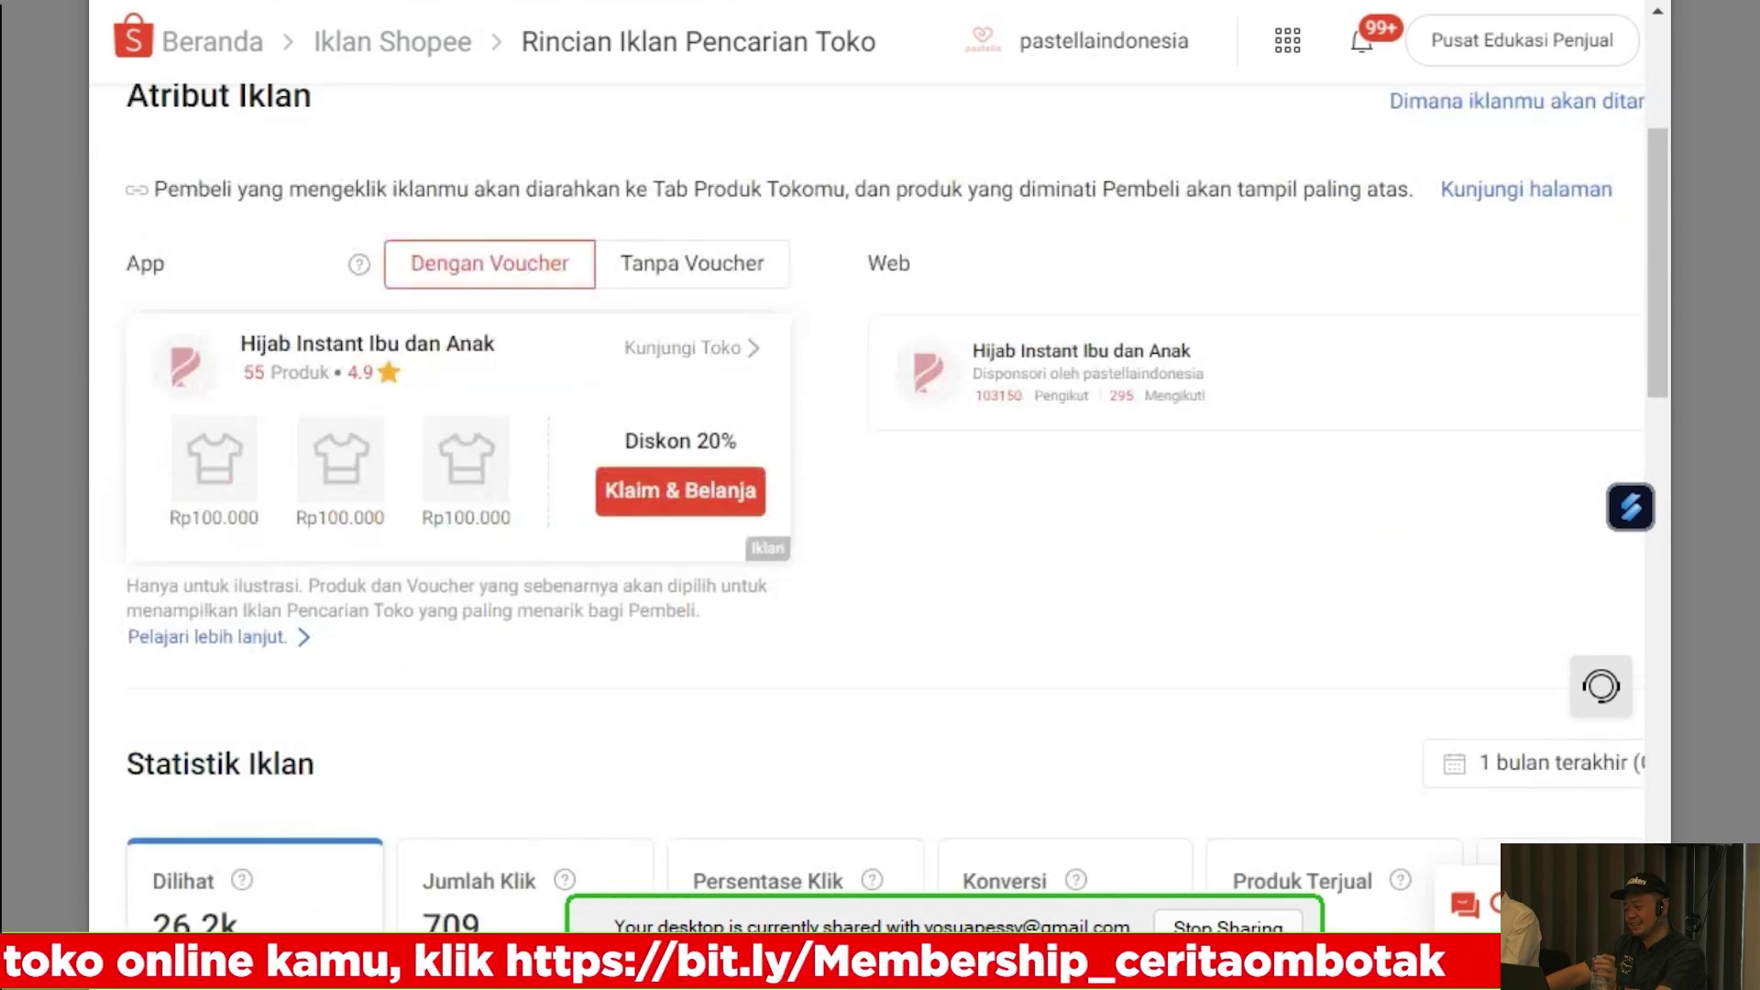
scroll(866, 495, "down", 10)
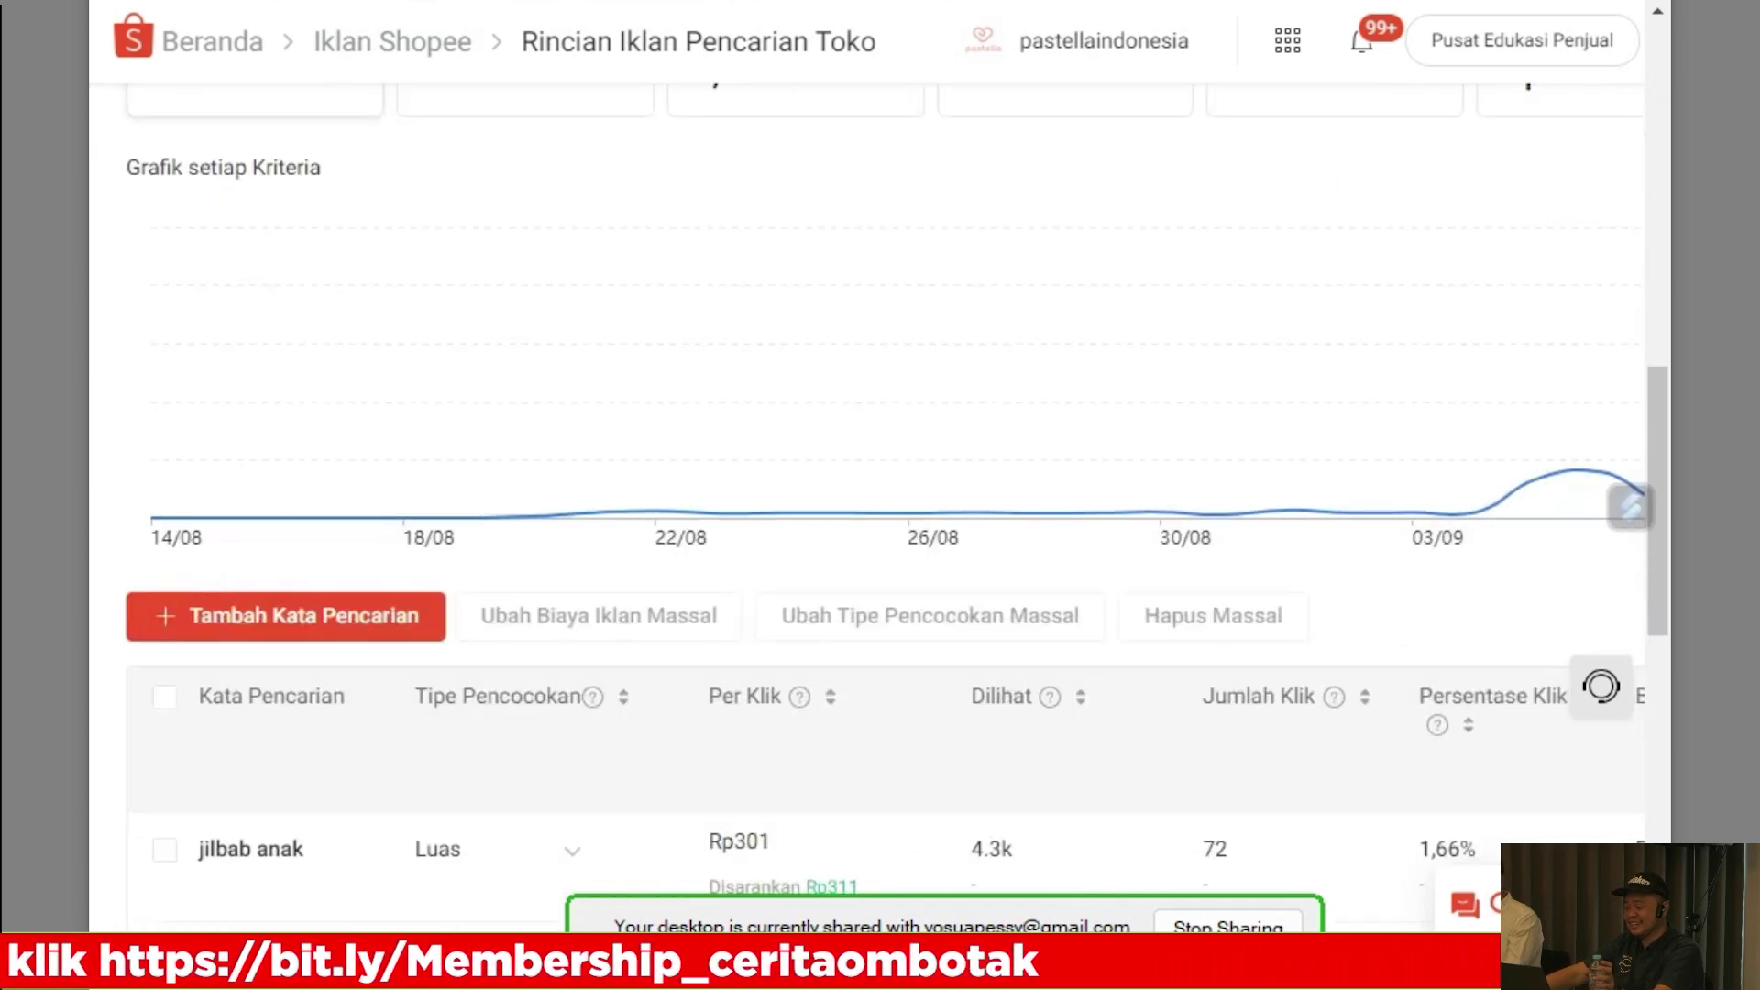
scroll(866, 495, "right", 3)
scroll(868, 495, "up", 6)
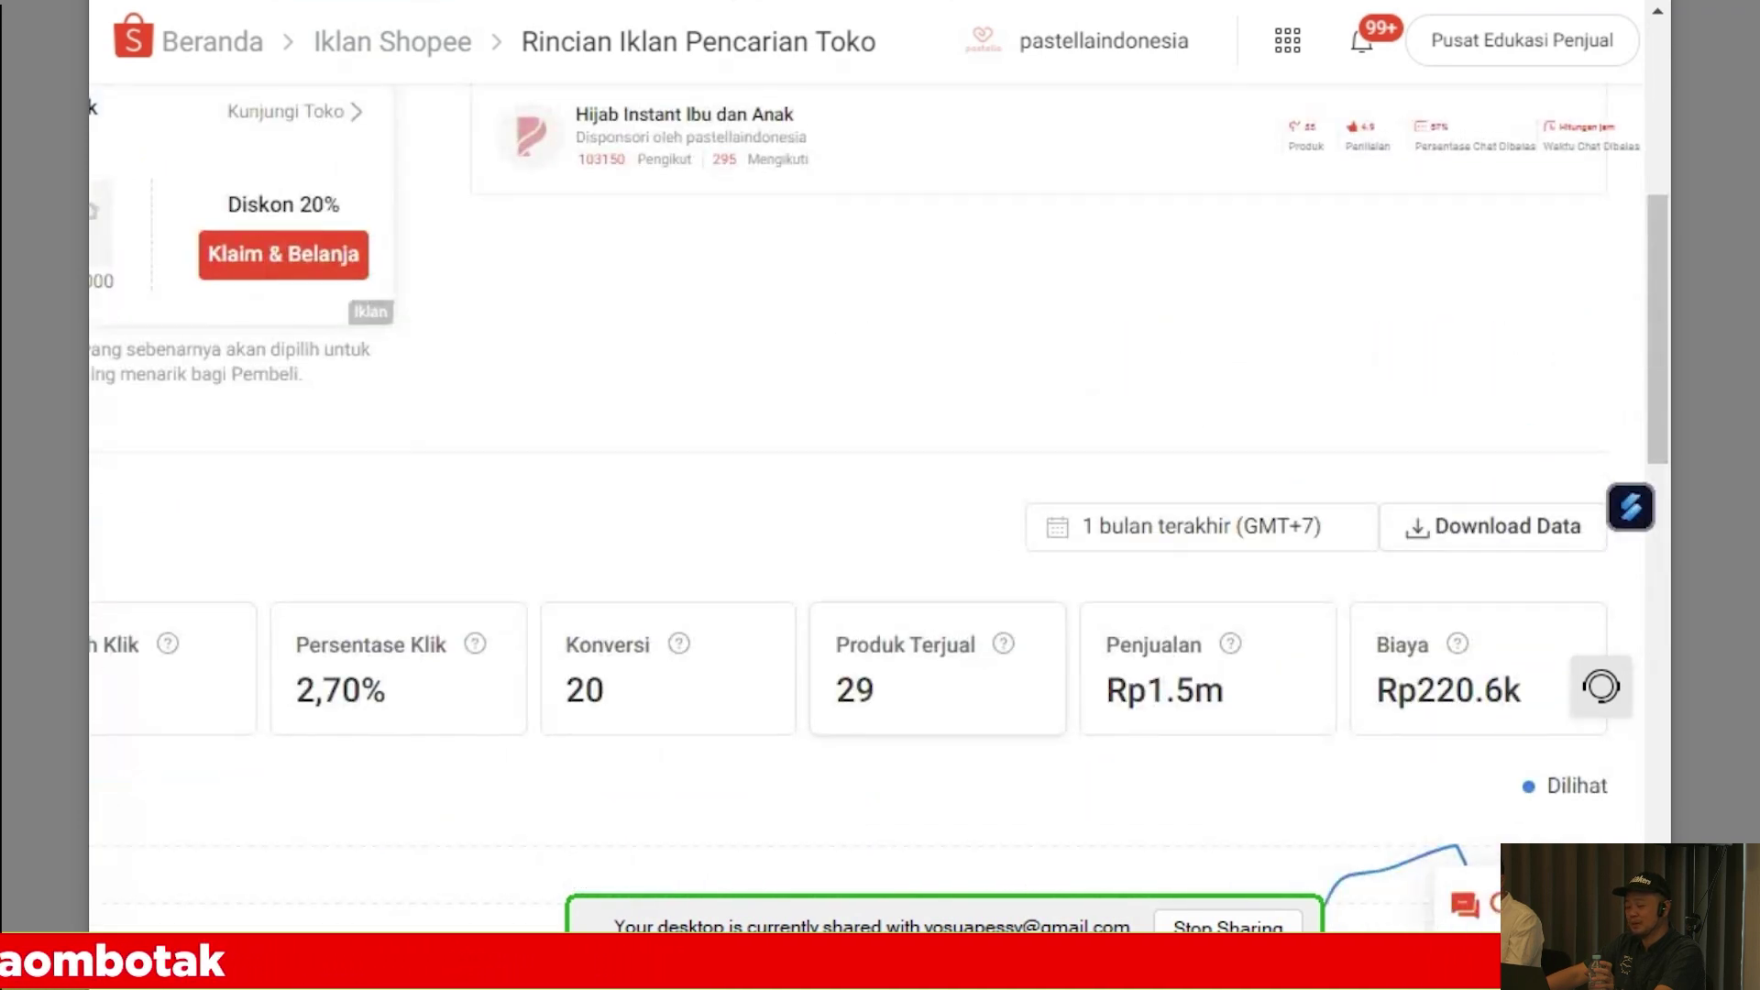
scroll(867, 495, "down", 8)
scroll(866, 495, "up", 1)
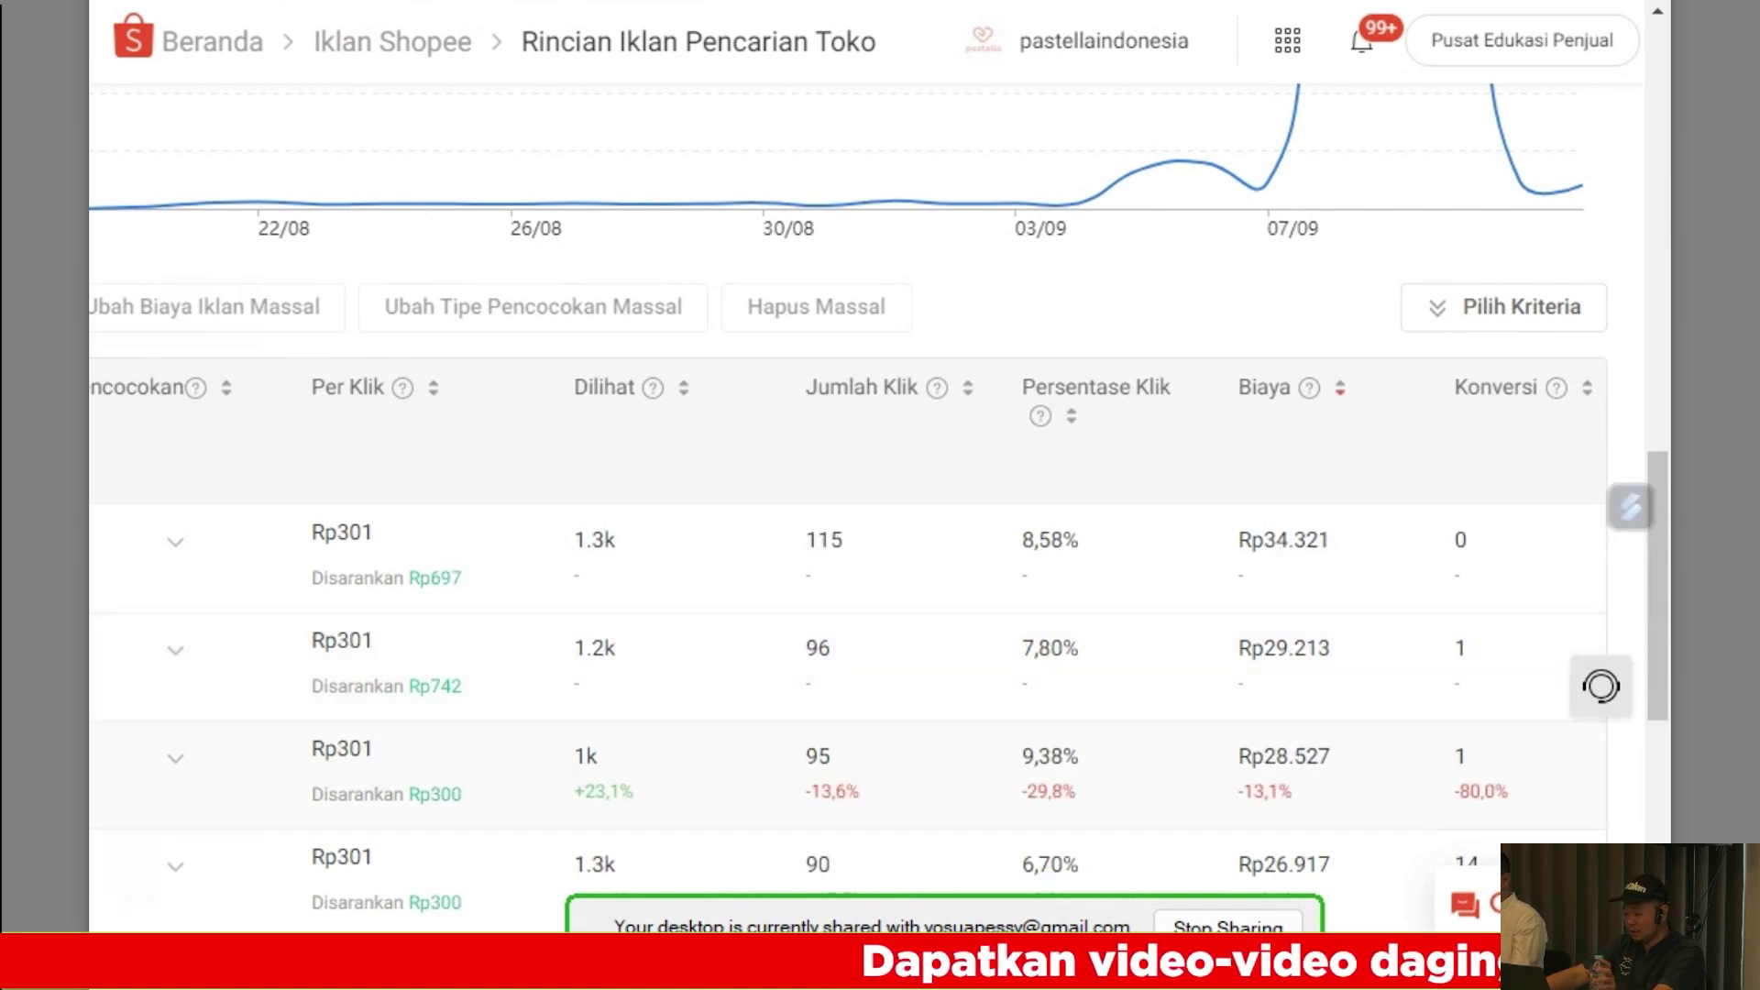
- Remove Jumlah Klik, Persentase Klik, Efektivitas Iklan, Konversi, Tingkat konversi, Jumlah Klik Produk and Jumlah Produk Dilihat from the keyword table's criteria
left_click(1522, 306)
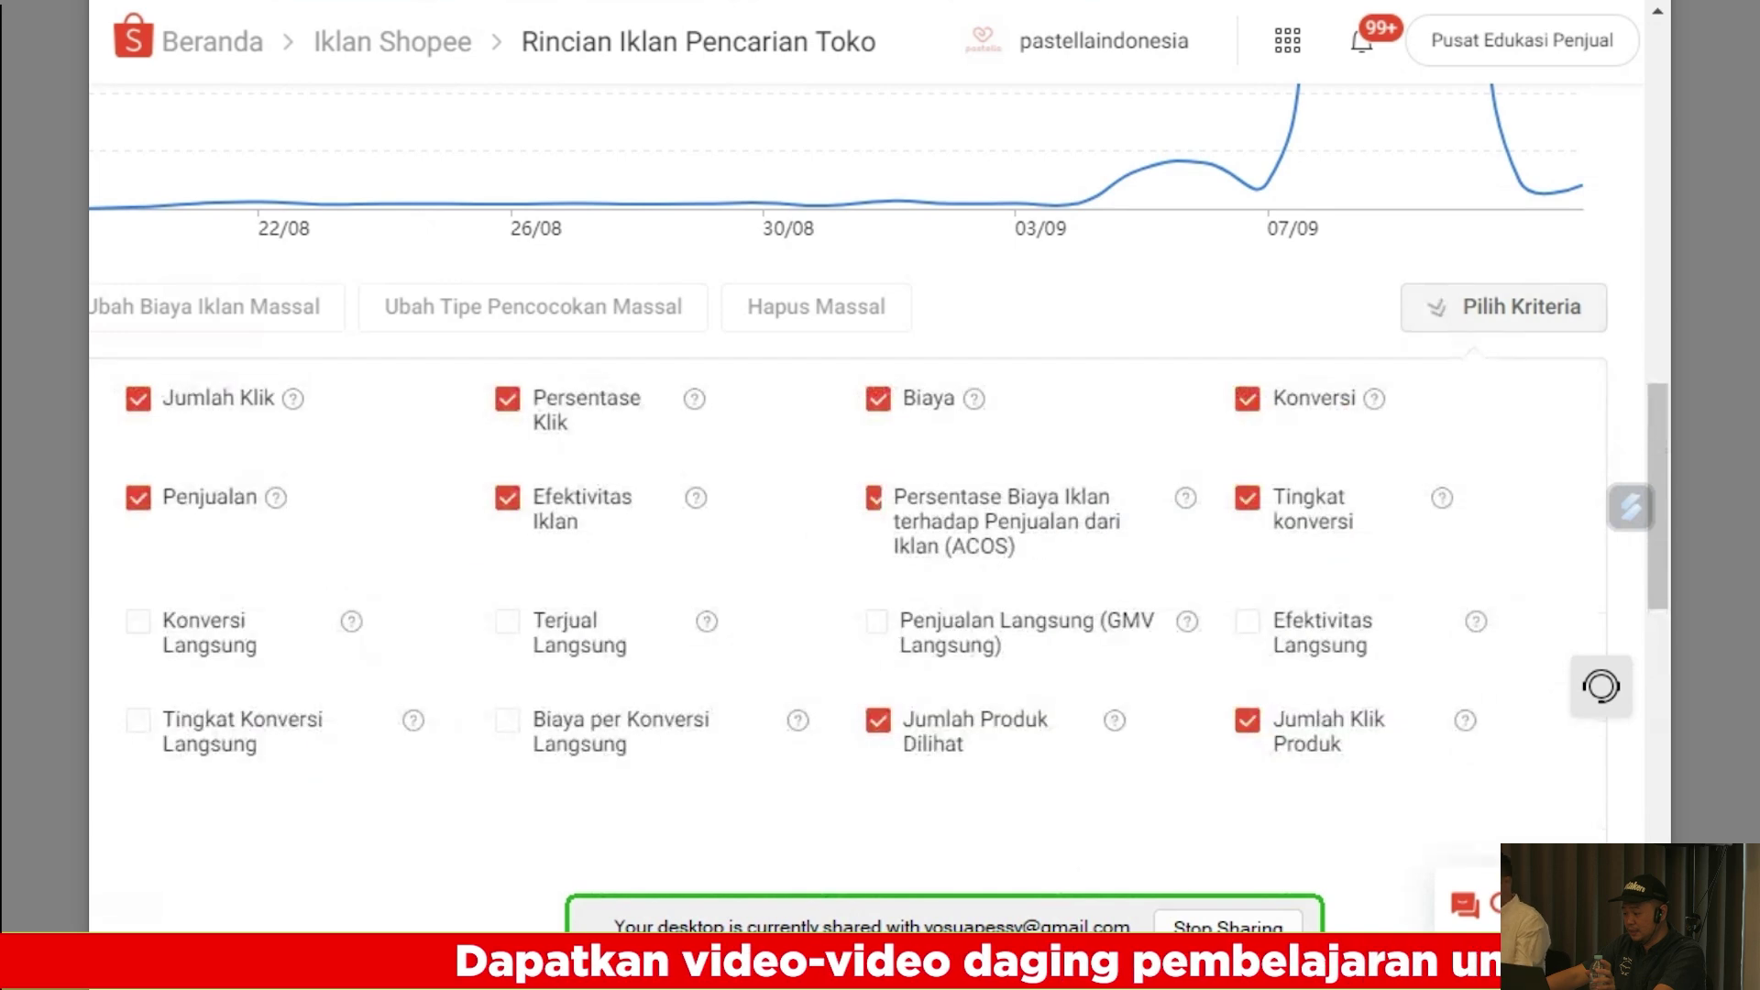
left_click(139, 498)
left_click(138, 498)
left_click(507, 399)
left_click(508, 497)
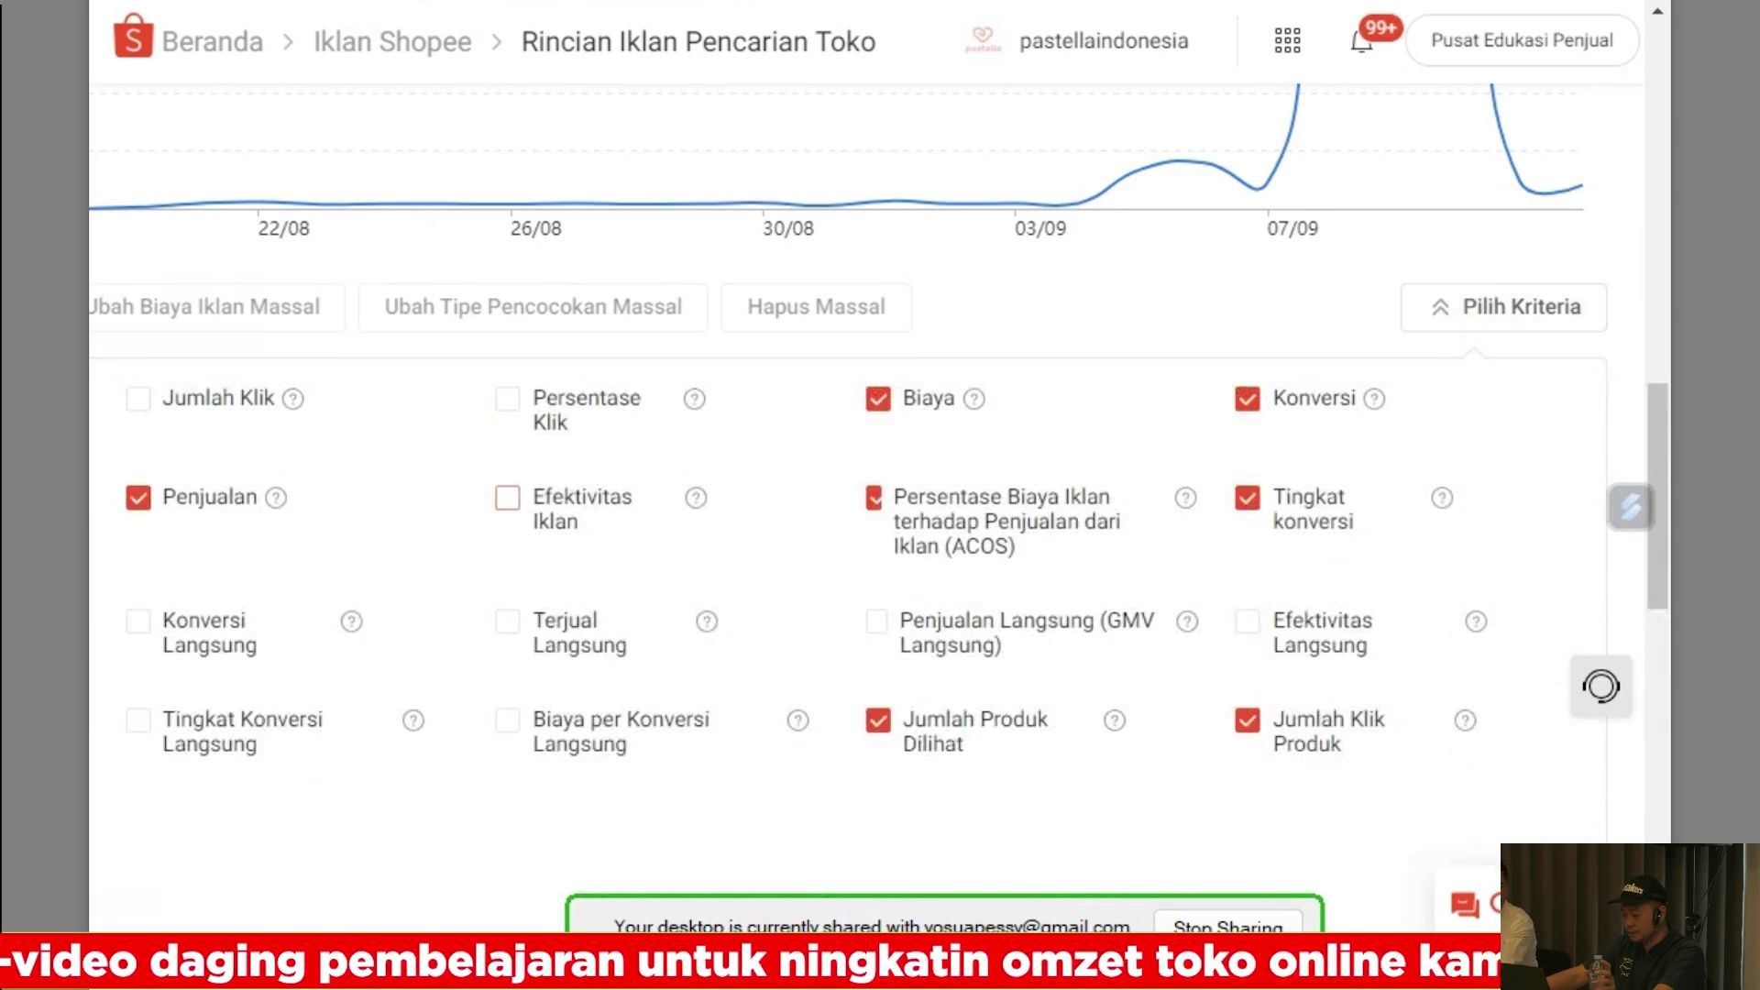
left_click(1247, 400)
left_click(1248, 499)
left_click(1247, 722)
left_click(879, 721)
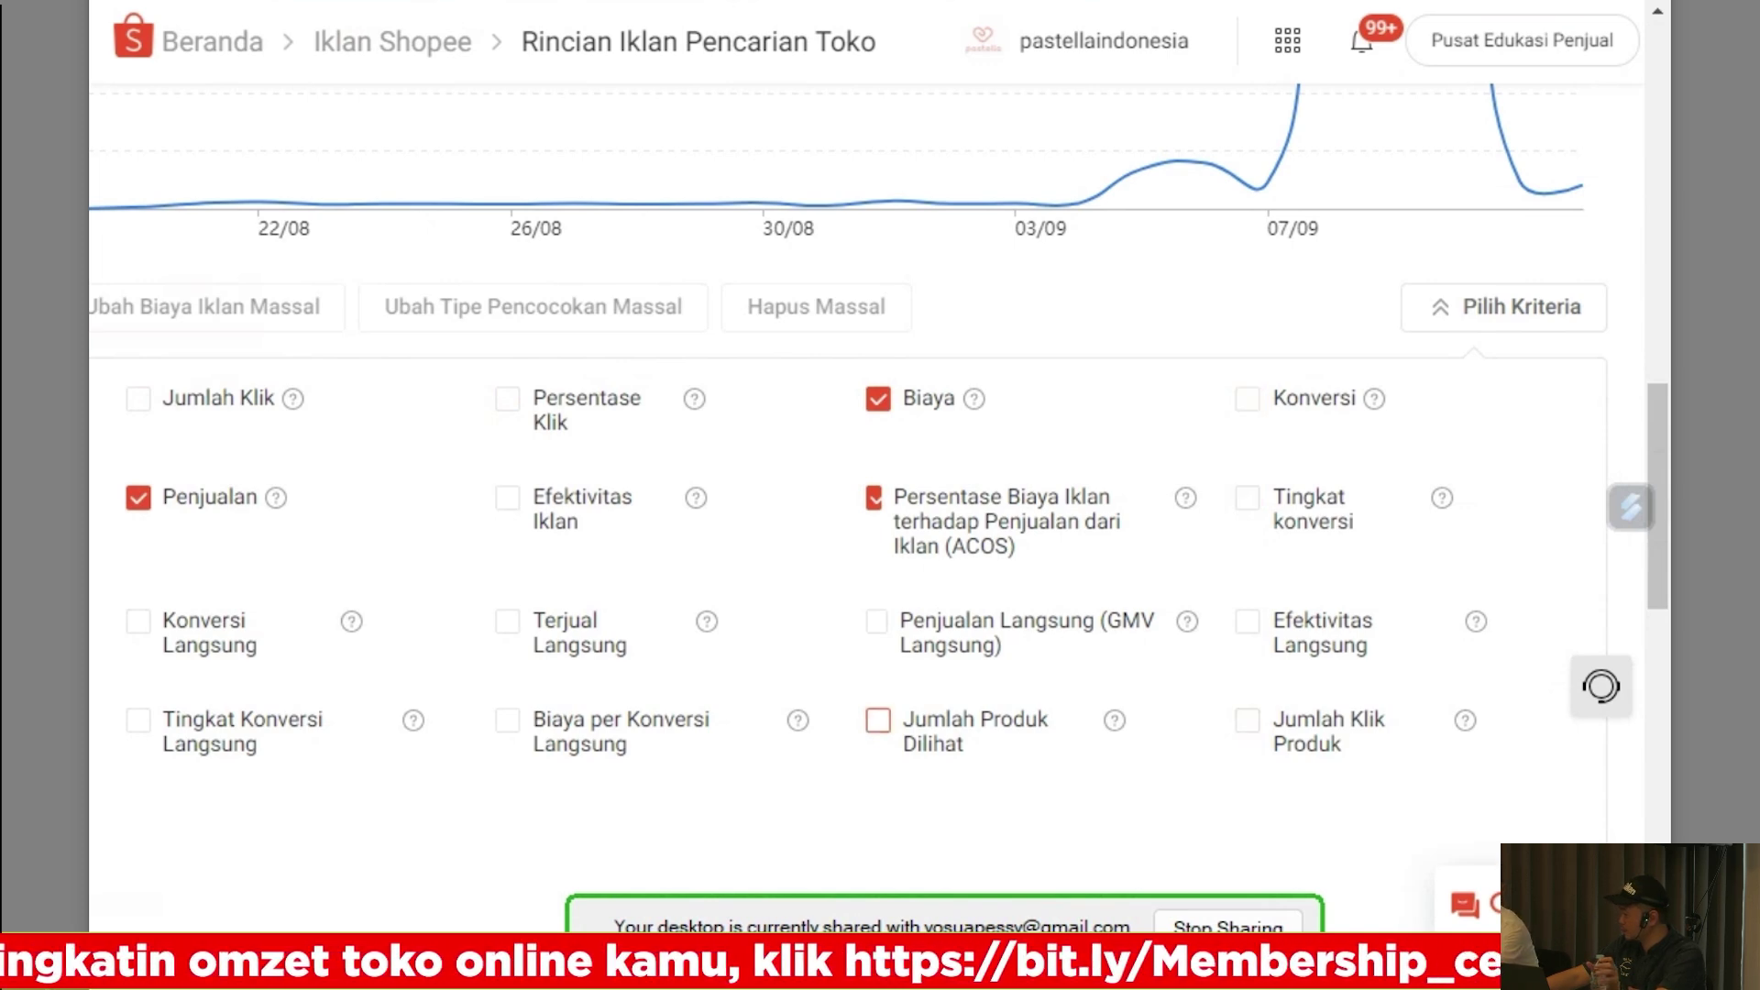
left_click(1503, 307)
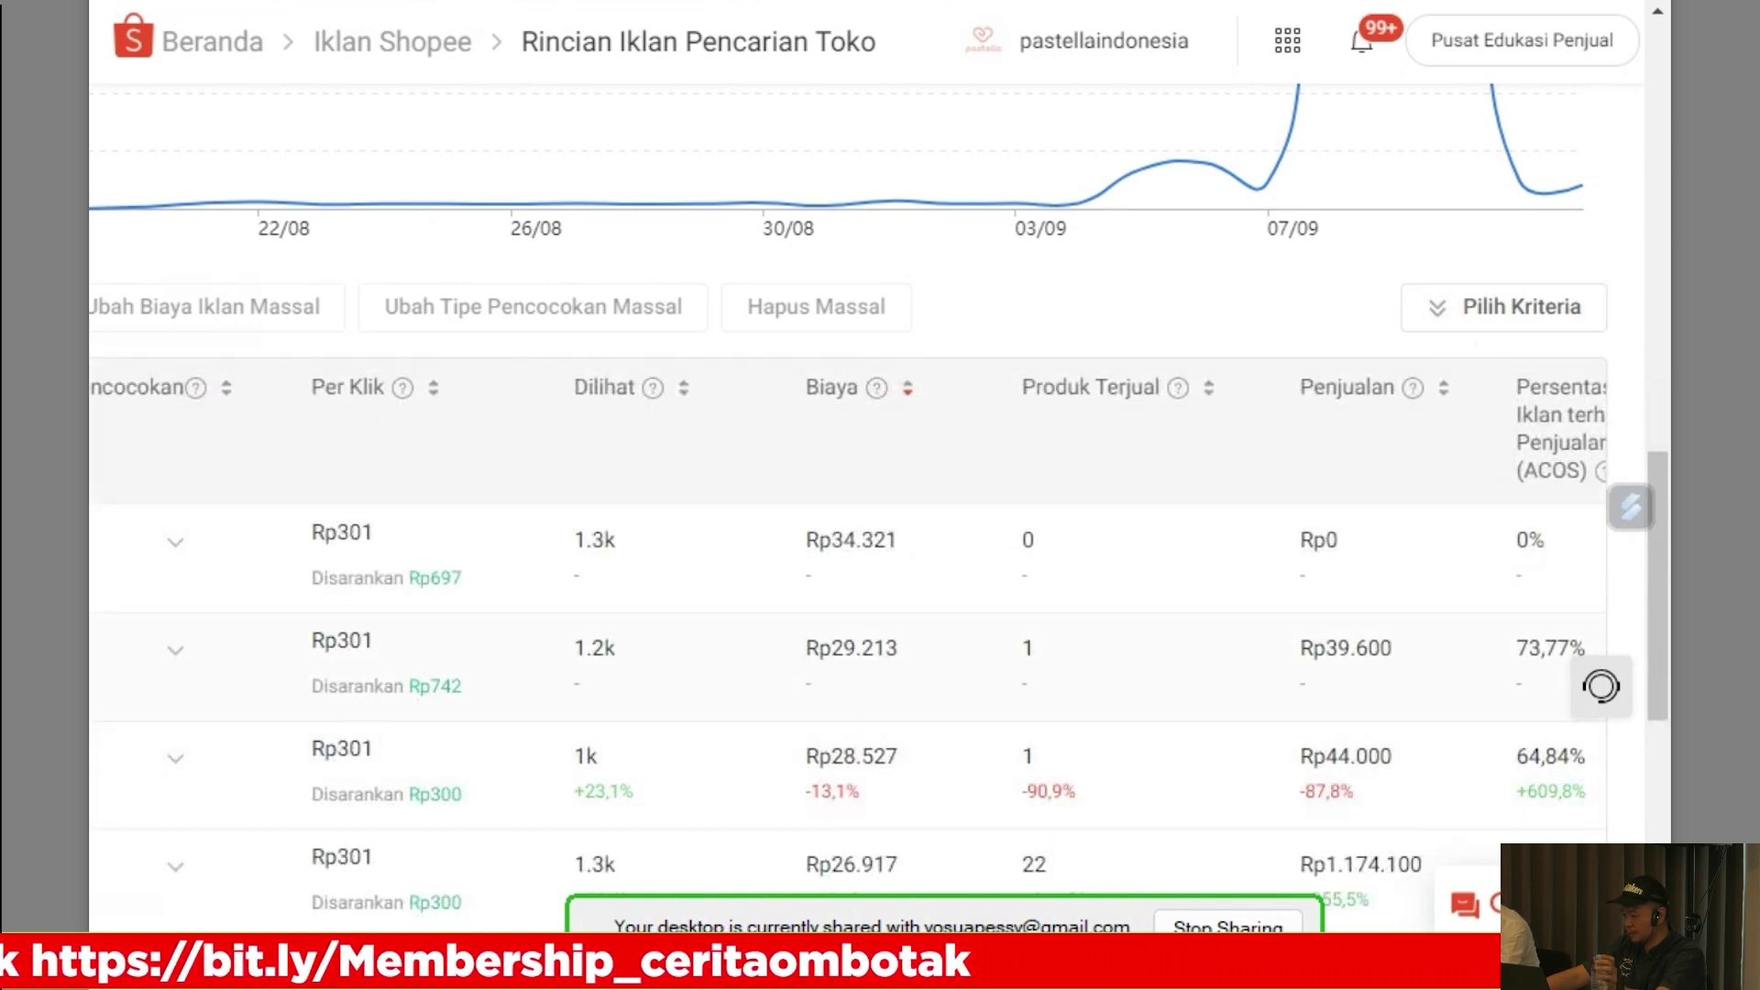
- Compare the search keywords of the TEST IKLAN MEC ad by cost, products sold, sales and ACOS
scroll(879, 481, "down", 1)
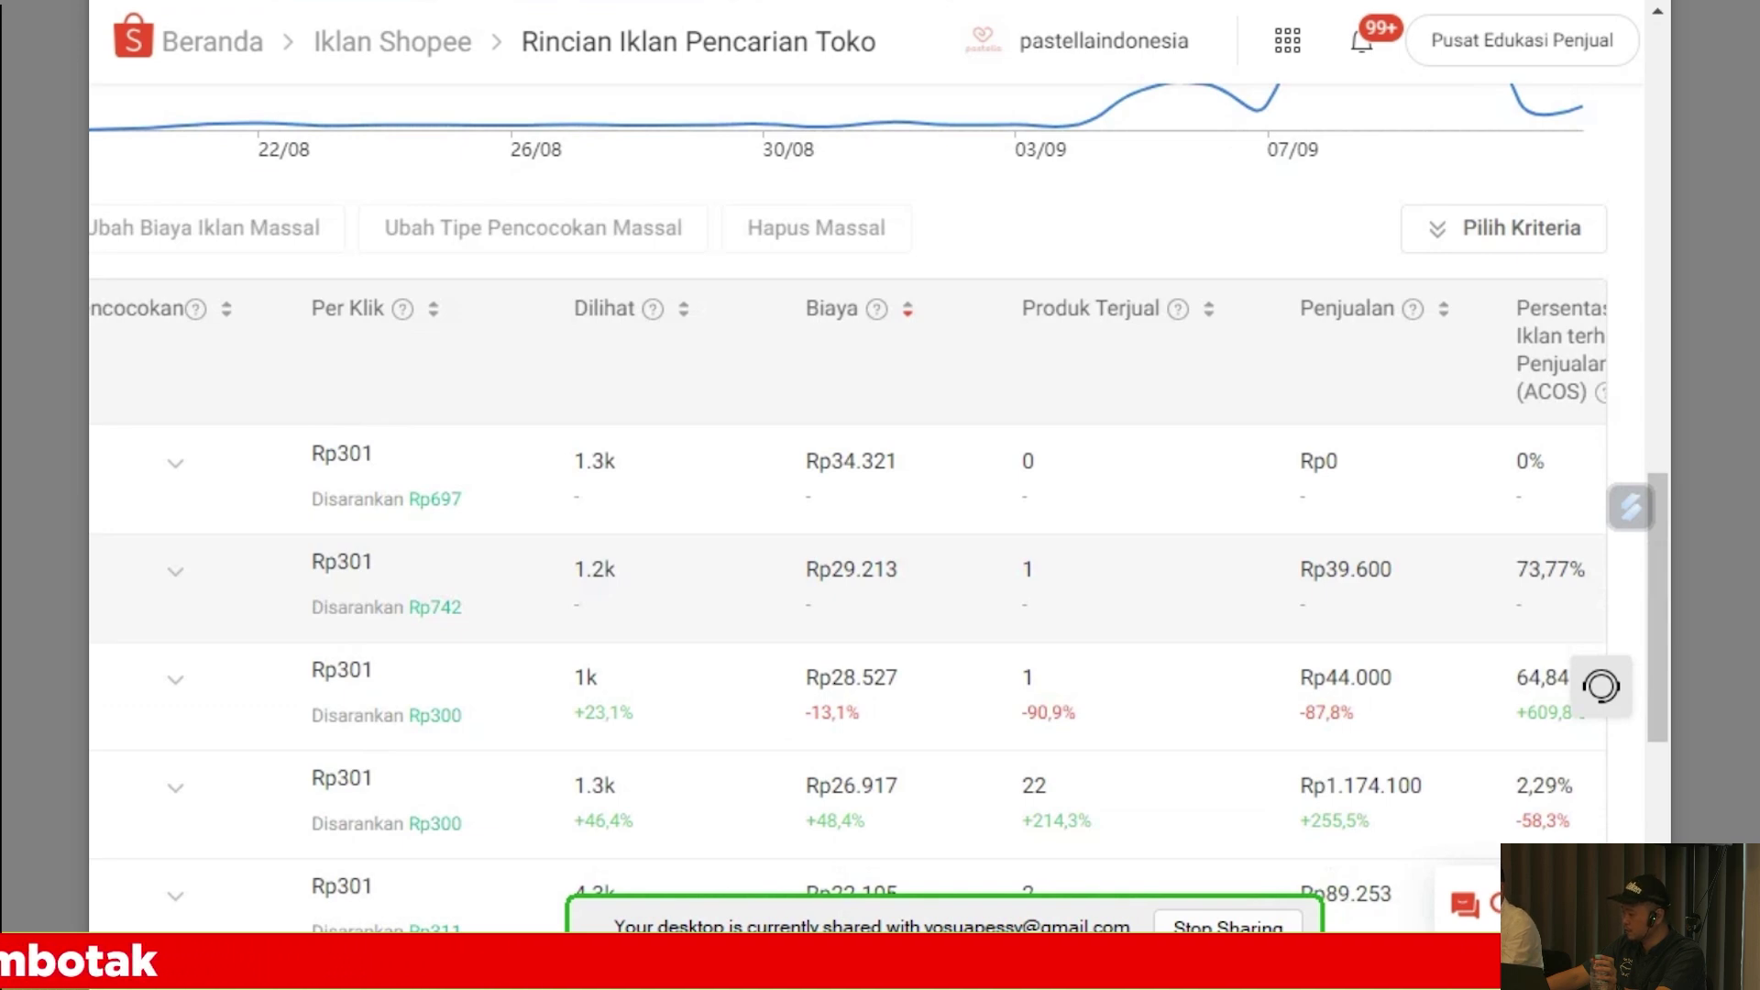
scroll(879, 481, "down", 1)
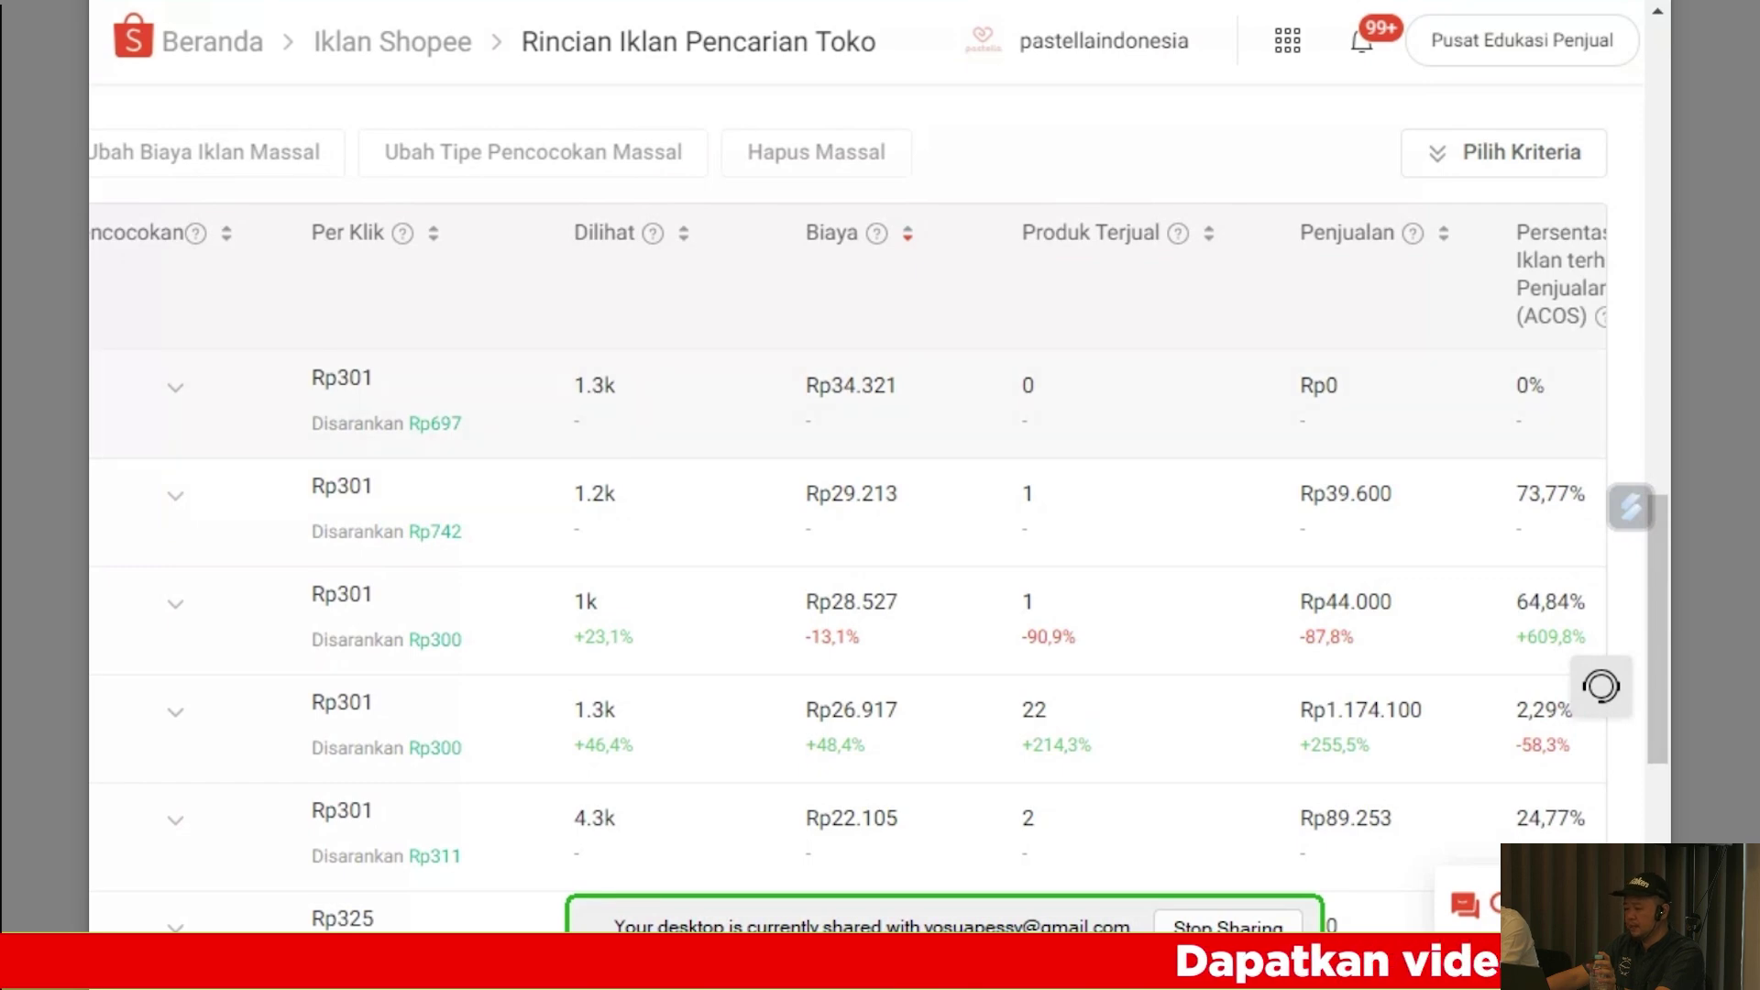
scroll(879, 483, "down", 1)
scroll(879, 483, "up", 2)
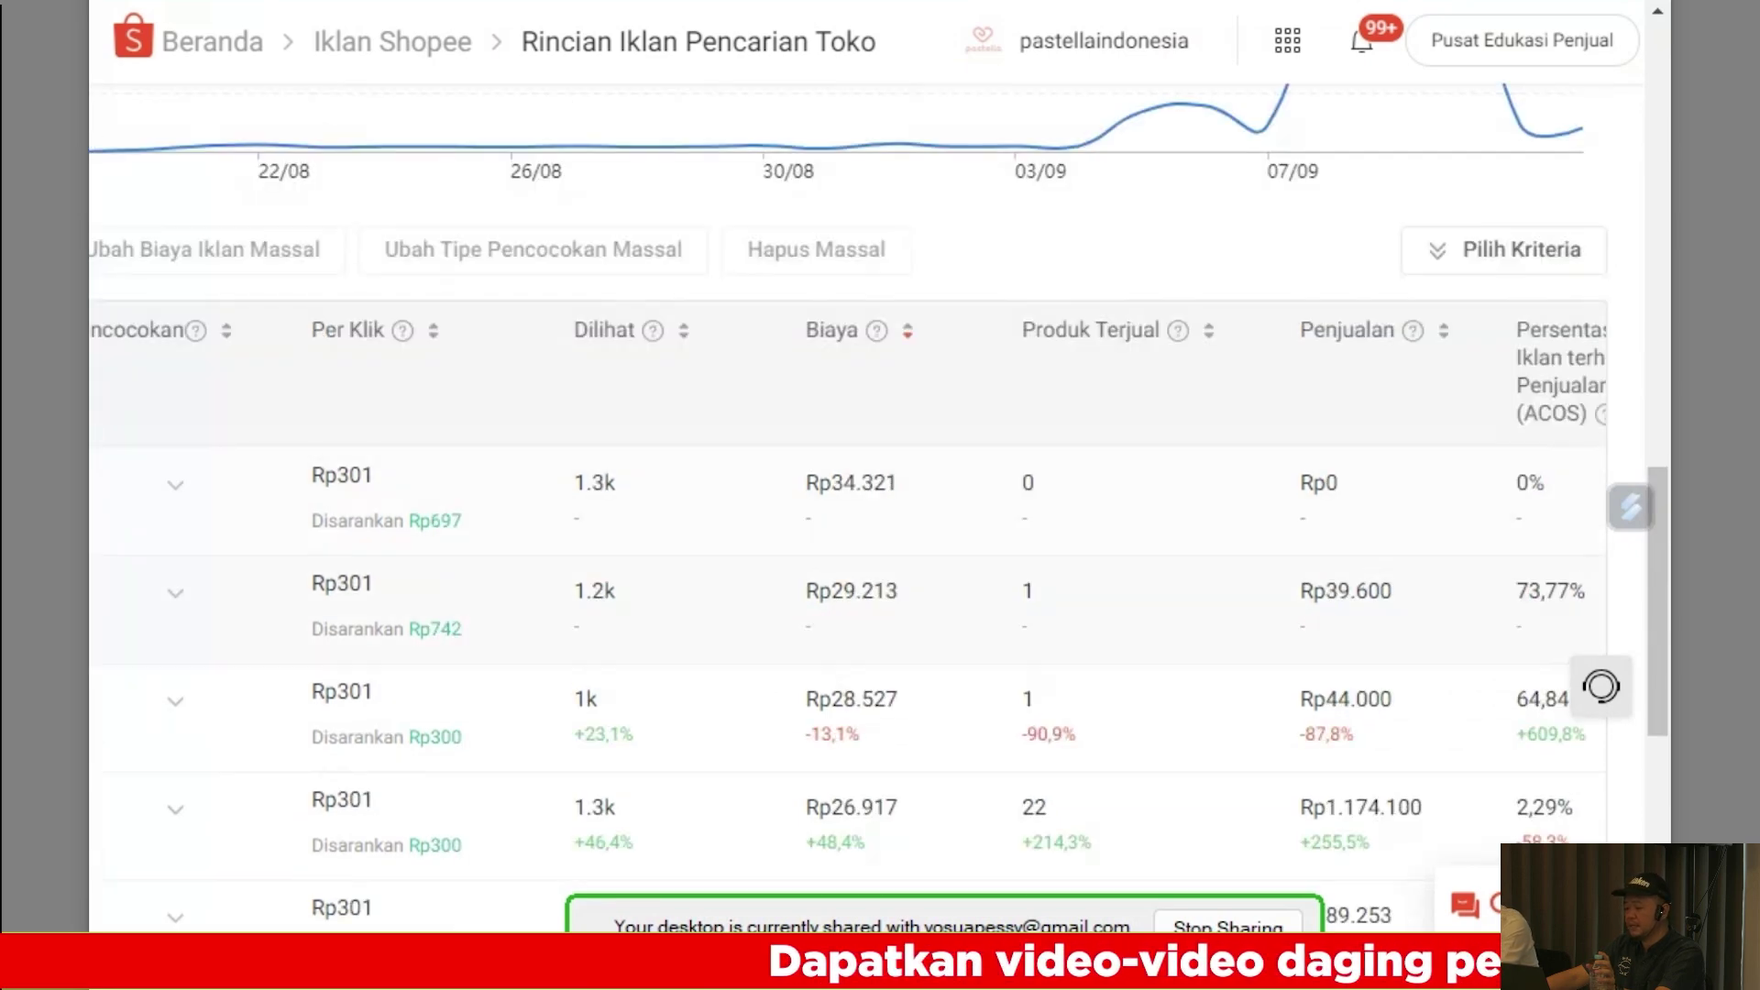